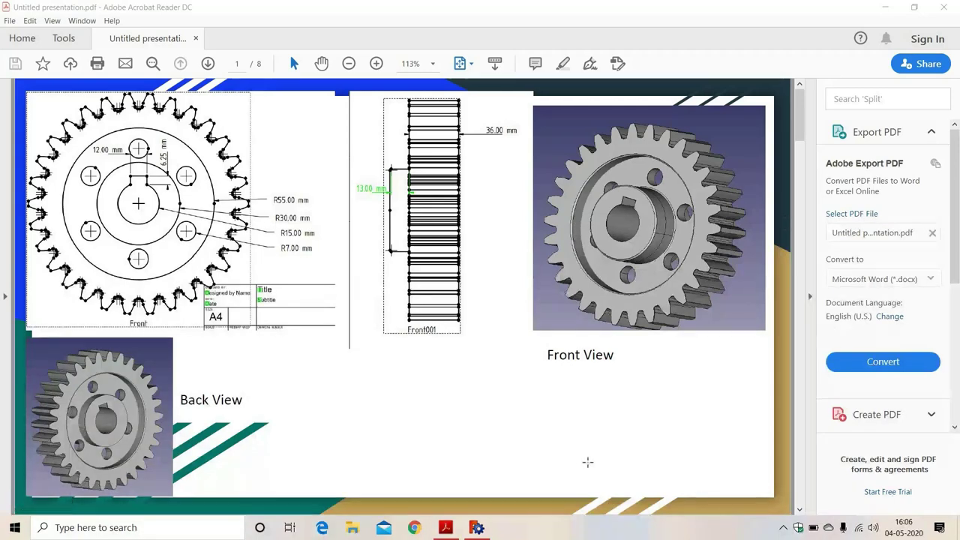
# - Scroll the slides to Step 1, Draw Involute Profile, and bring FreeCAD forward
pyautogui.scroll(-3, 587, 460)
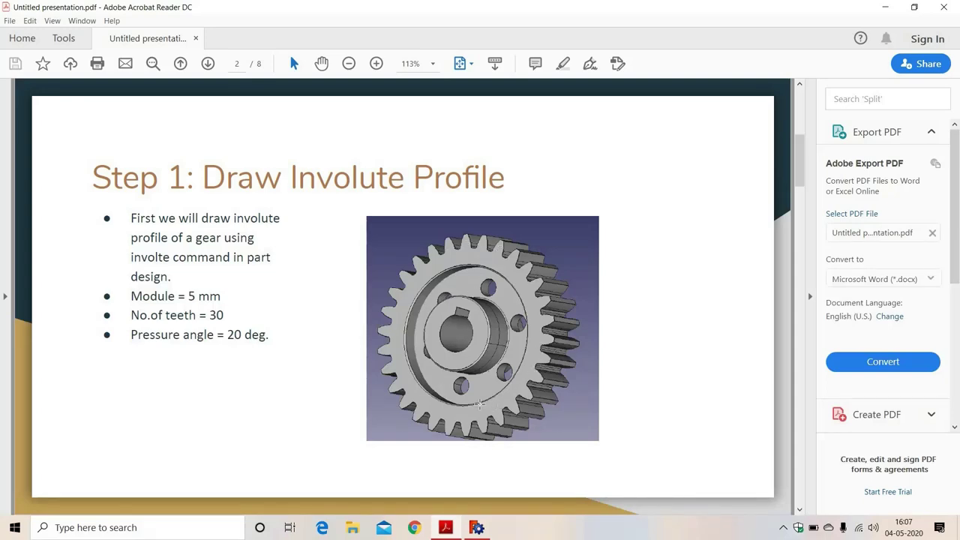
pyautogui.click(478, 529)
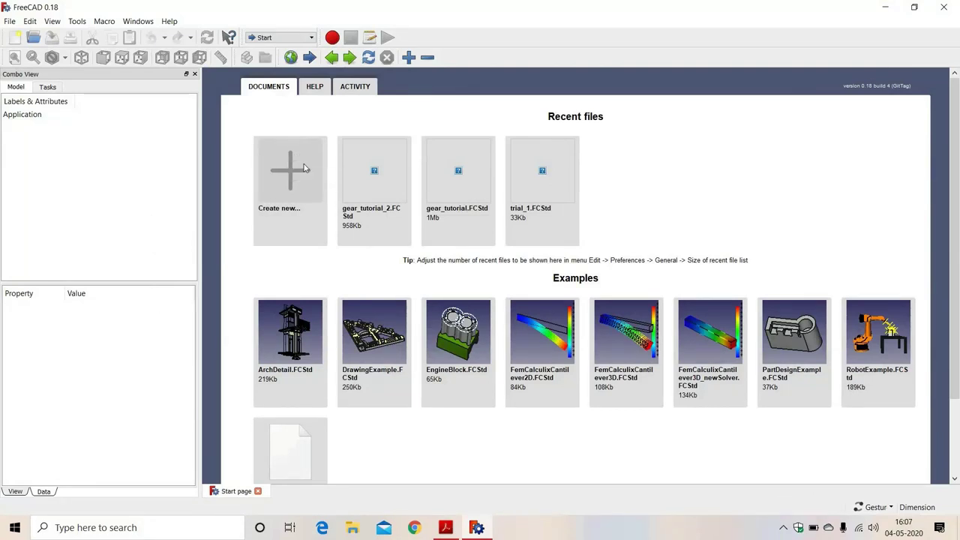
# - Start a new Unnamed document, switch to Part Design, and create a body
pyautogui.click(304, 168)
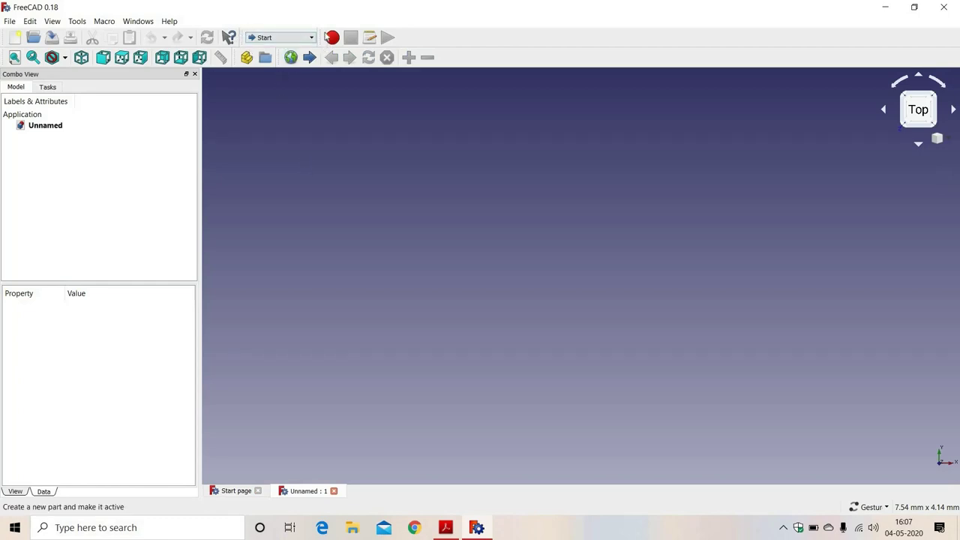
pyautogui.click(273, 38)
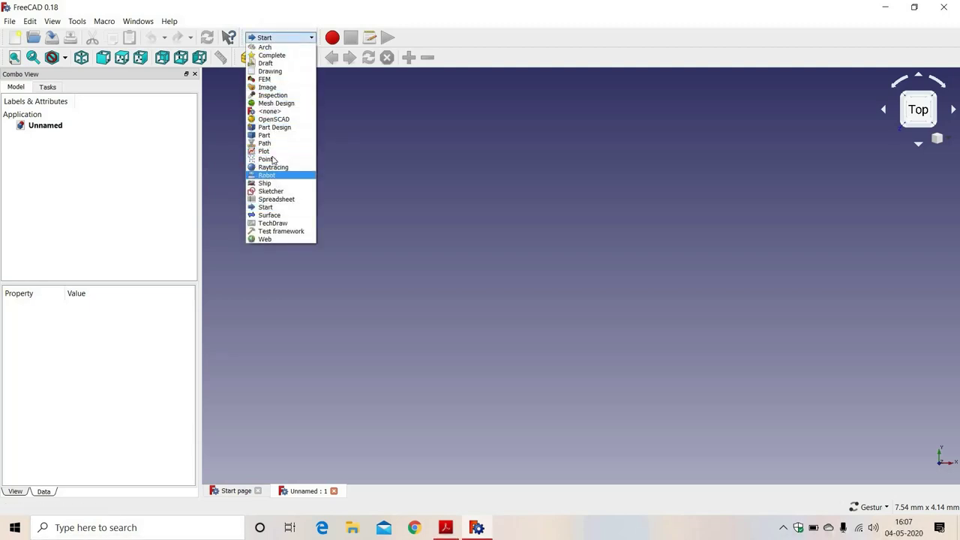
pyautogui.click(270, 127)
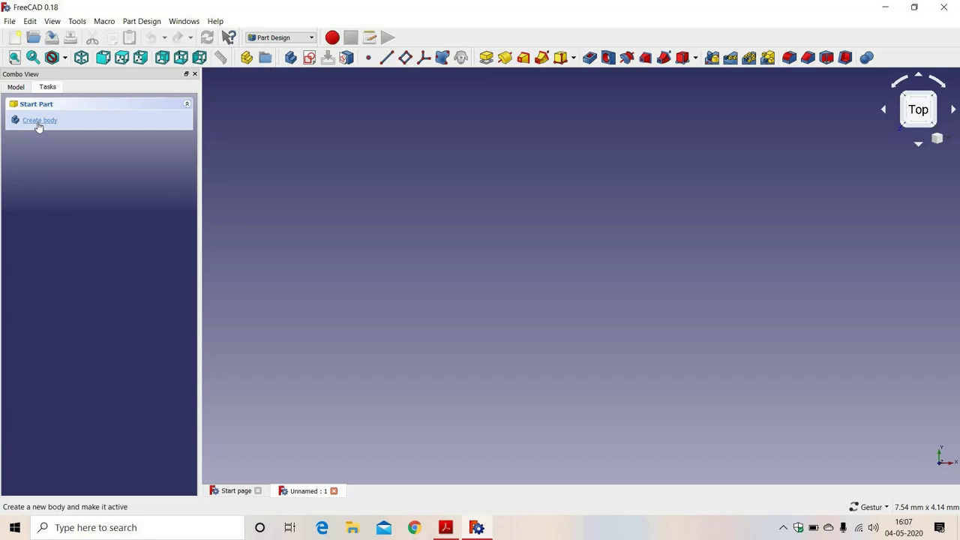
pyautogui.click(39, 122)
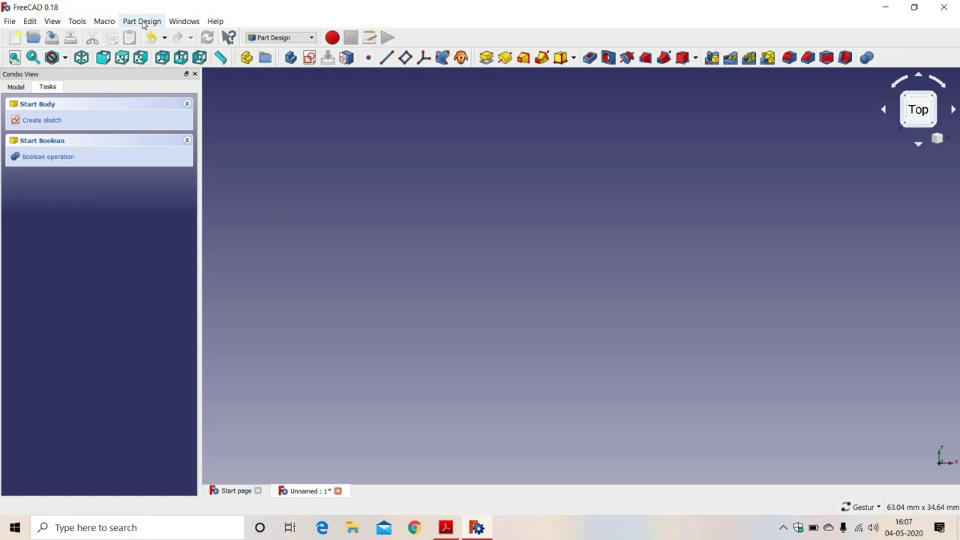
pyautogui.click(142, 22)
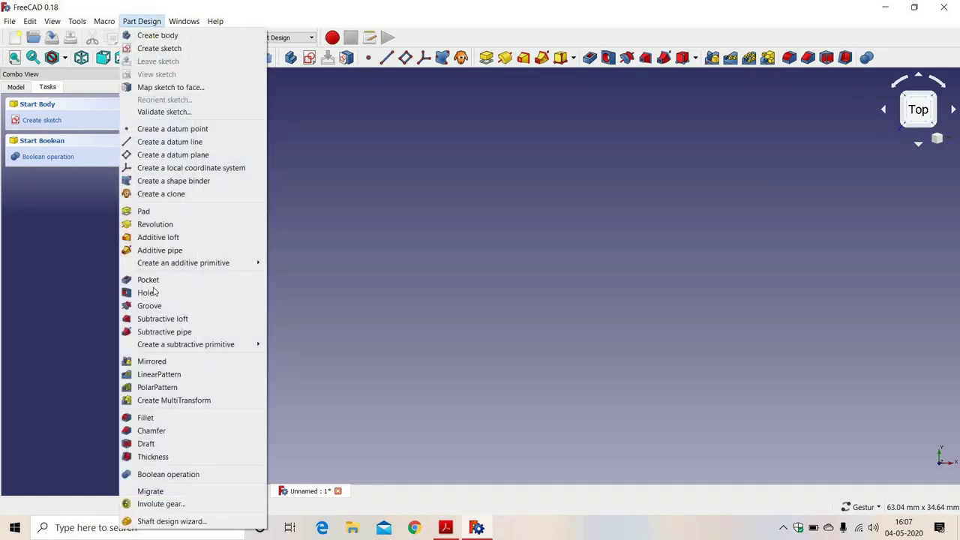
# - Generate an involute gear profile with 30 teeth and a 5 mm module
pyautogui.click(162, 506)
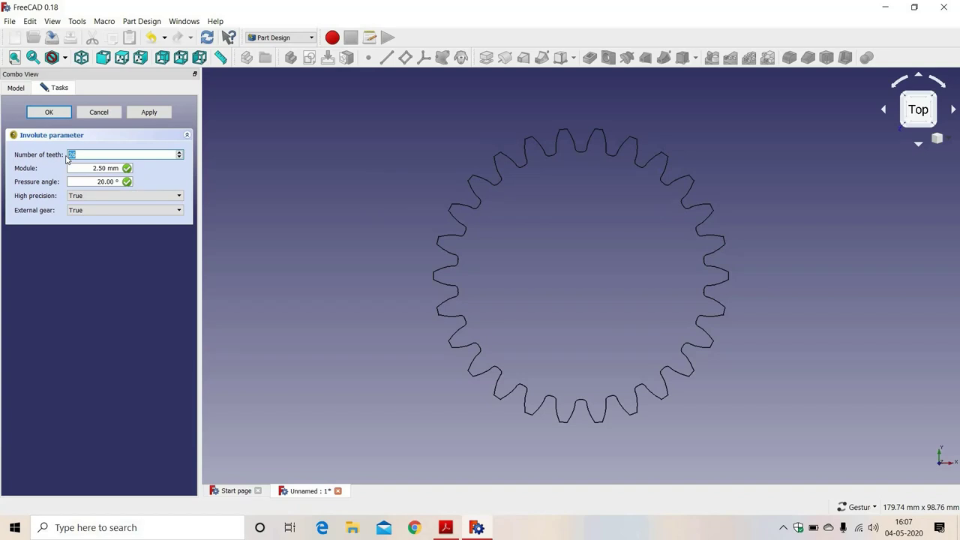
pyautogui.write('30')
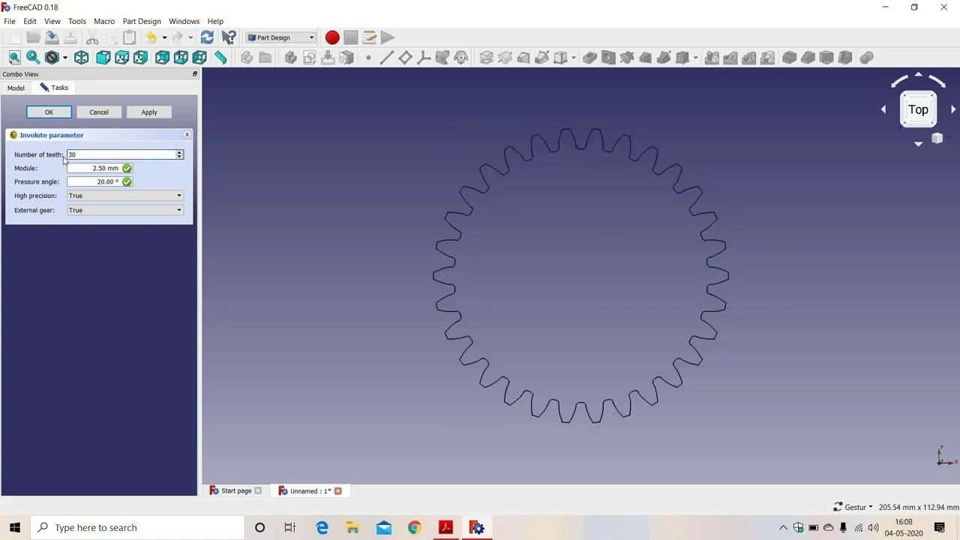
pyautogui.click(92, 169)
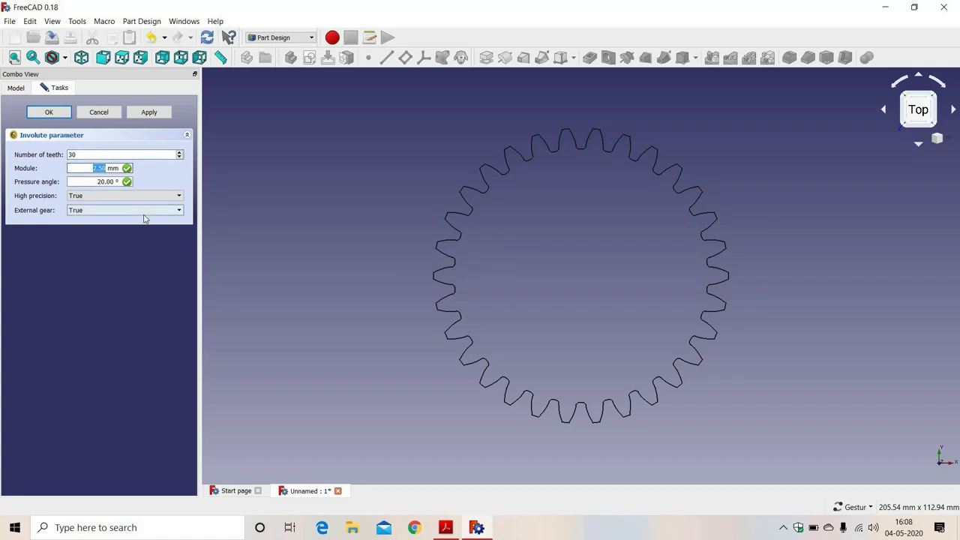
pyautogui.write('5')
pyautogui.click(48, 113)
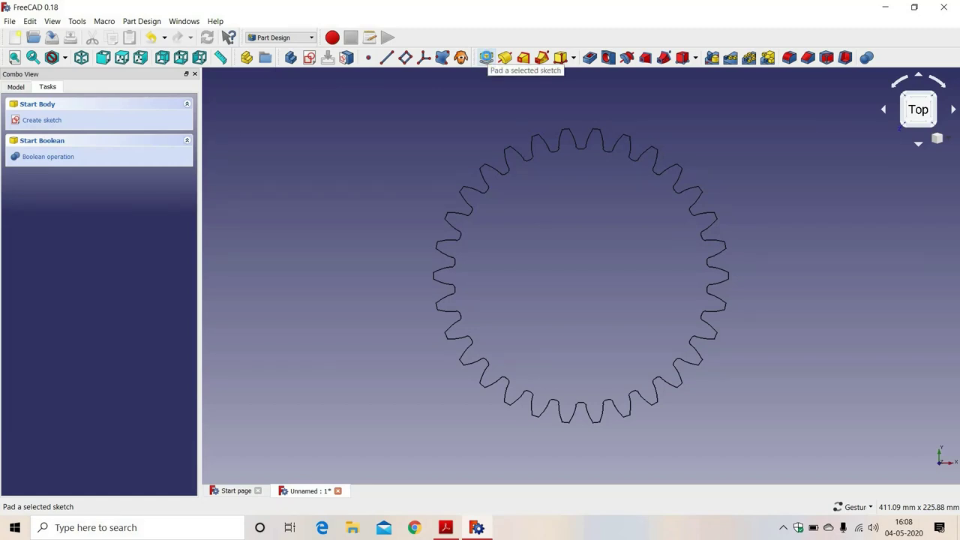
# - Pad the gear outline 36 mm and orbit to see the tooth sides
pyautogui.click(486, 57)
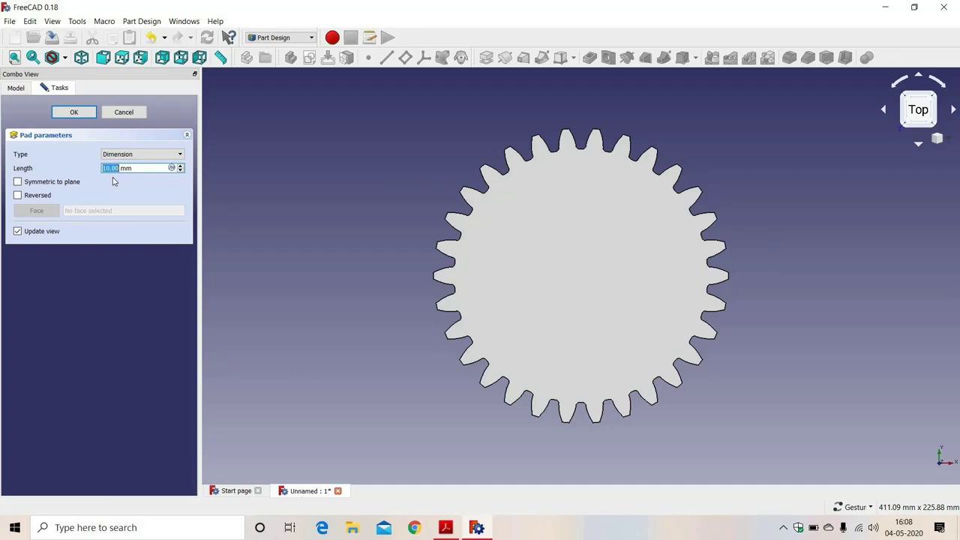
pyautogui.write('36')
pyautogui.click(75, 112)
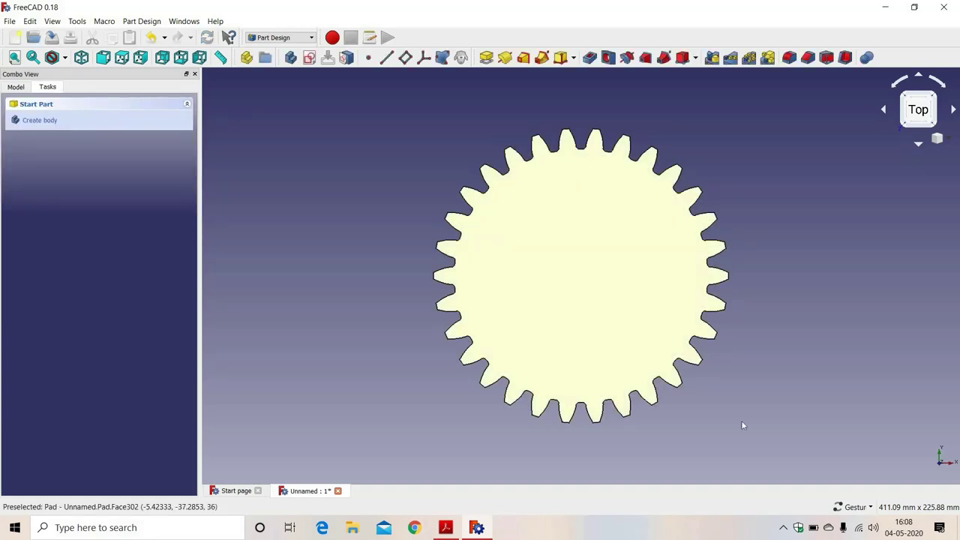
pyautogui.moveTo(715, 360); pyautogui.dragTo(525, 315)
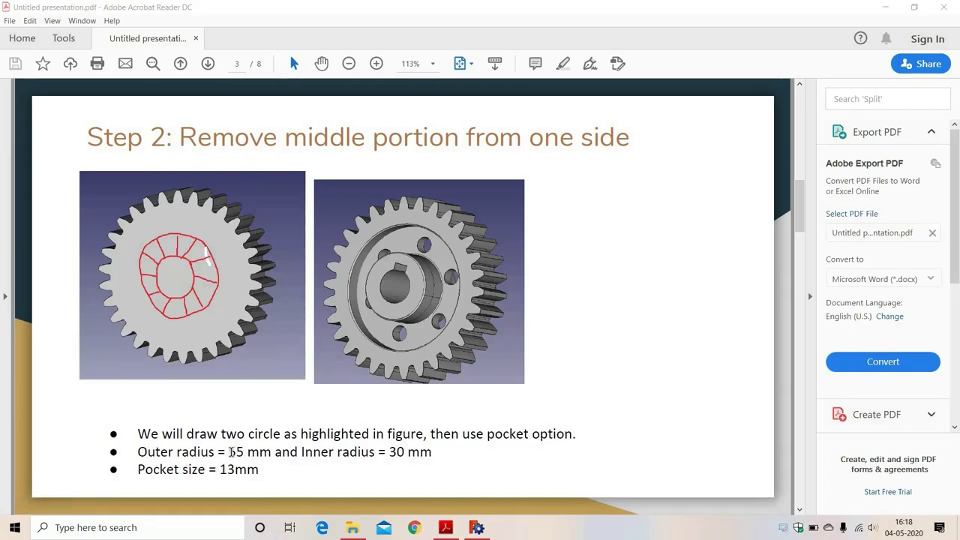
# - Highlight the 55 mm, 30 mm and 13 mm values on the Step 2 slide
pyautogui.moveTo(229, 453); pyautogui.dragTo(302, 453)
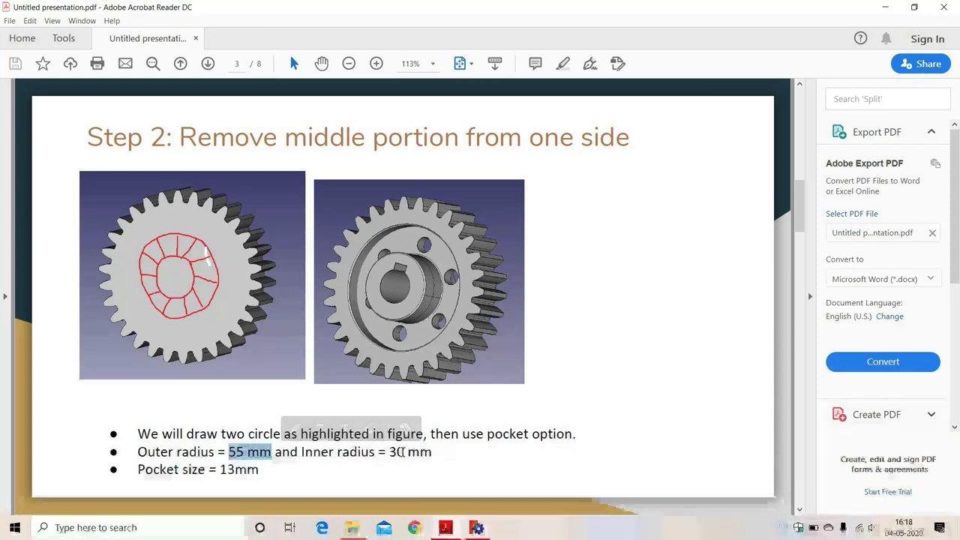
pyautogui.moveTo(388, 452); pyautogui.dragTo(422, 451)
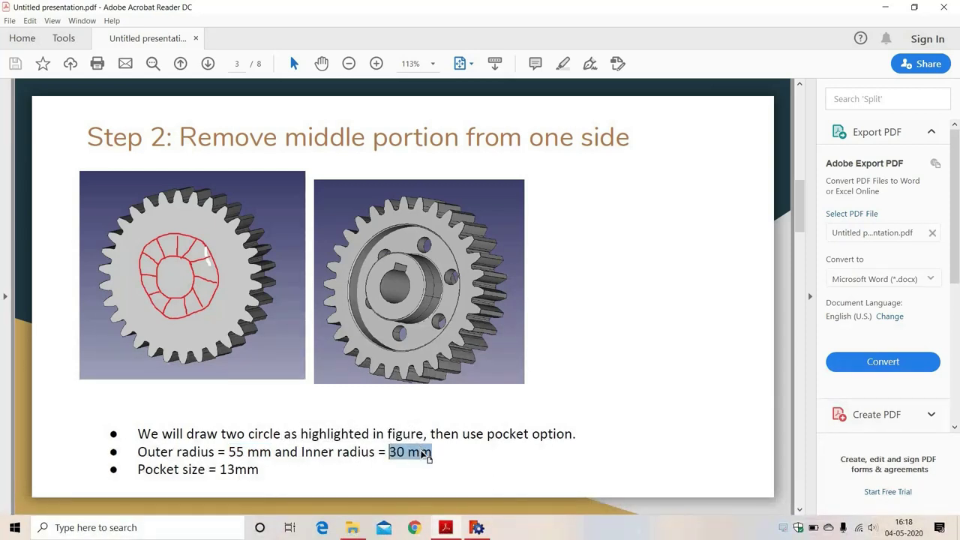
pyautogui.moveTo(219, 469); pyautogui.dragTo(247, 469)
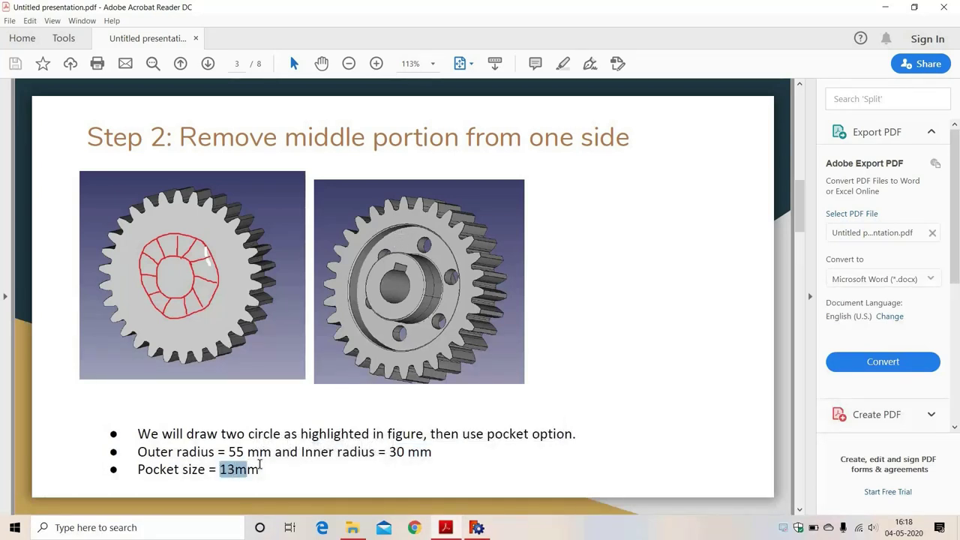
pyautogui.click(477, 528)
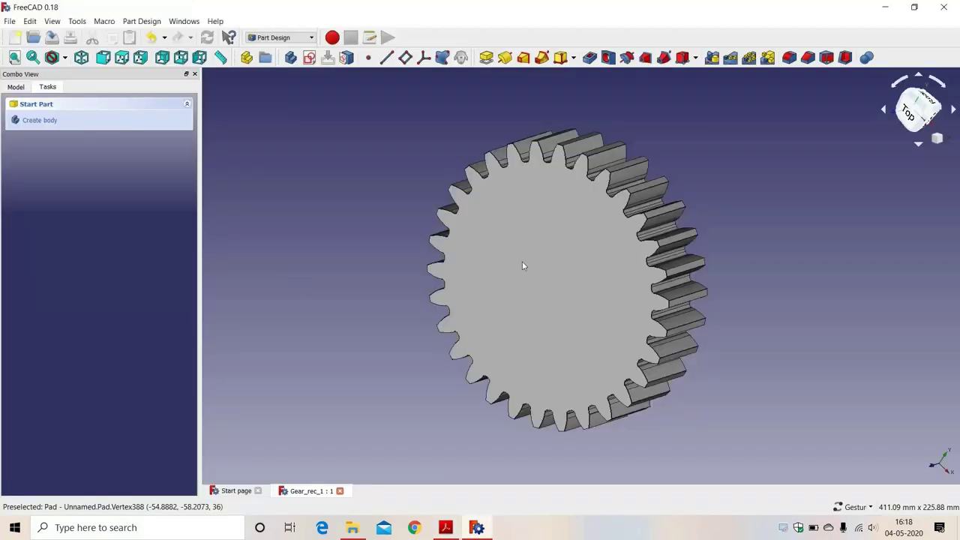
# - Sketch two circles on the gear's front face, concentric at the origin
pyautogui.click(514, 260)
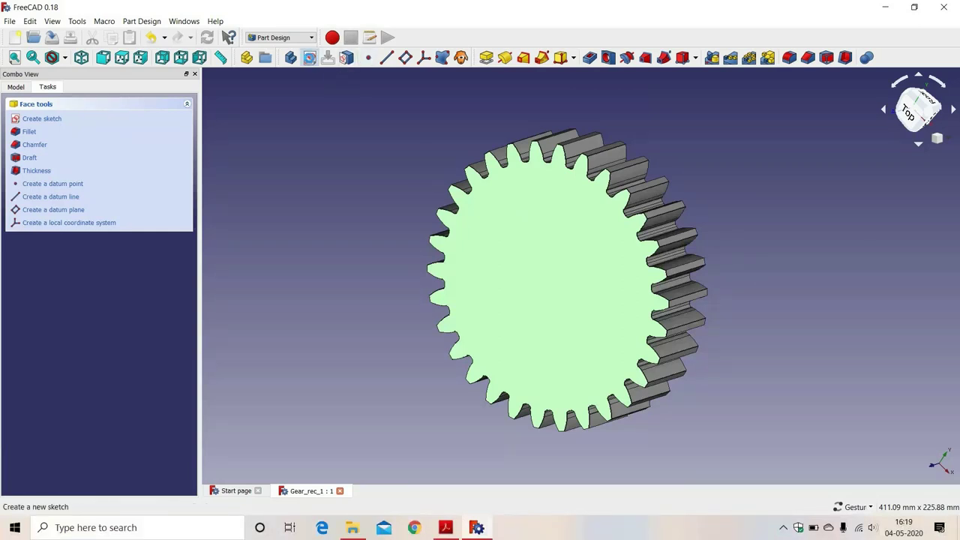
pyautogui.click(309, 59)
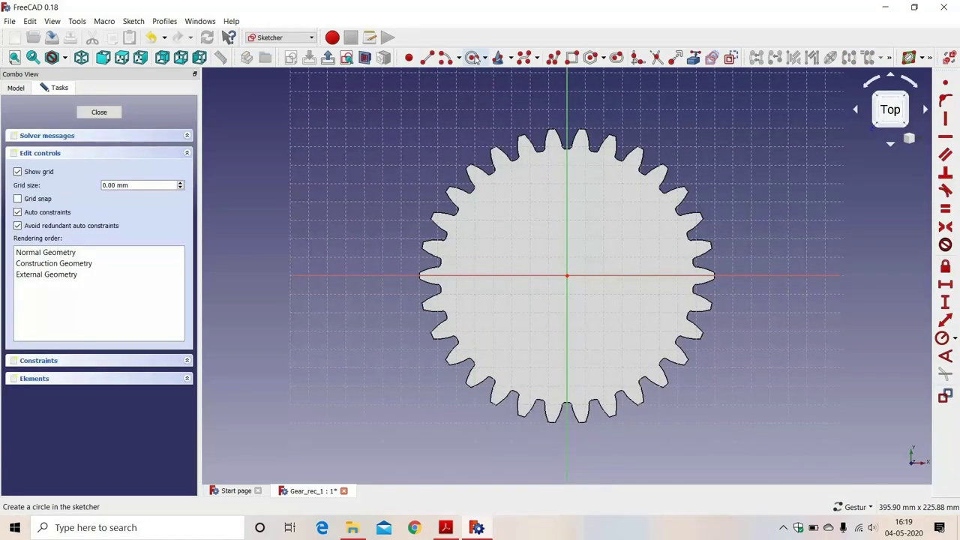
pyautogui.click(473, 58)
pyautogui.click(567, 276)
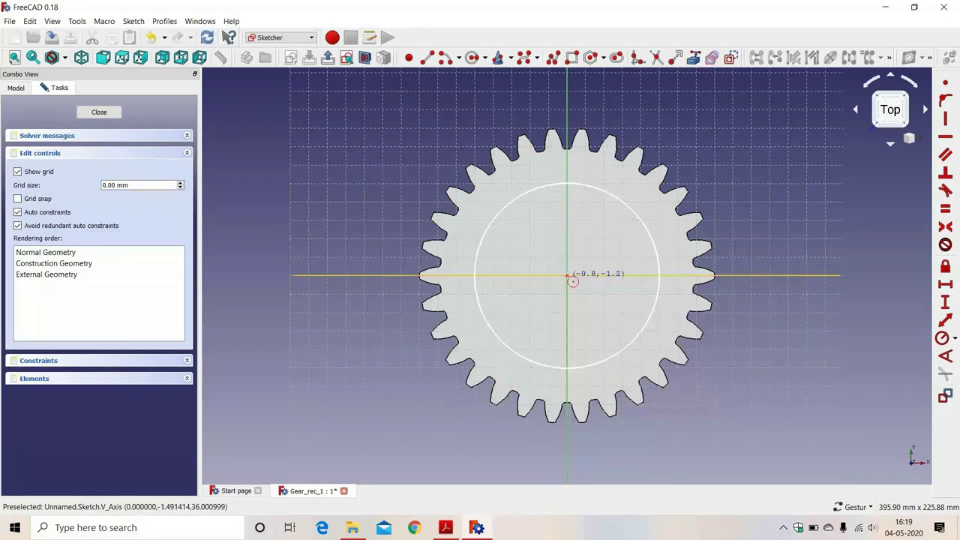
pyautogui.click(568, 276)
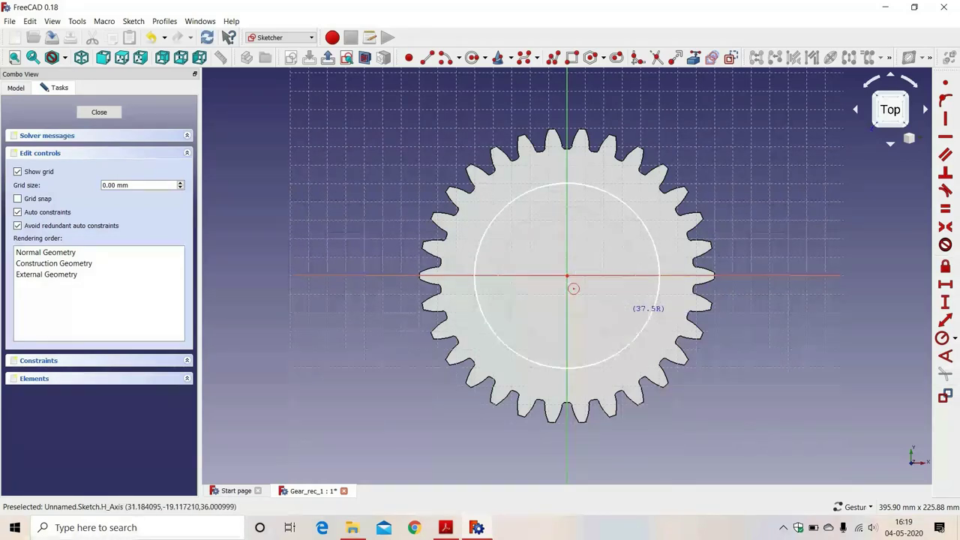
pyautogui.click(618, 315)
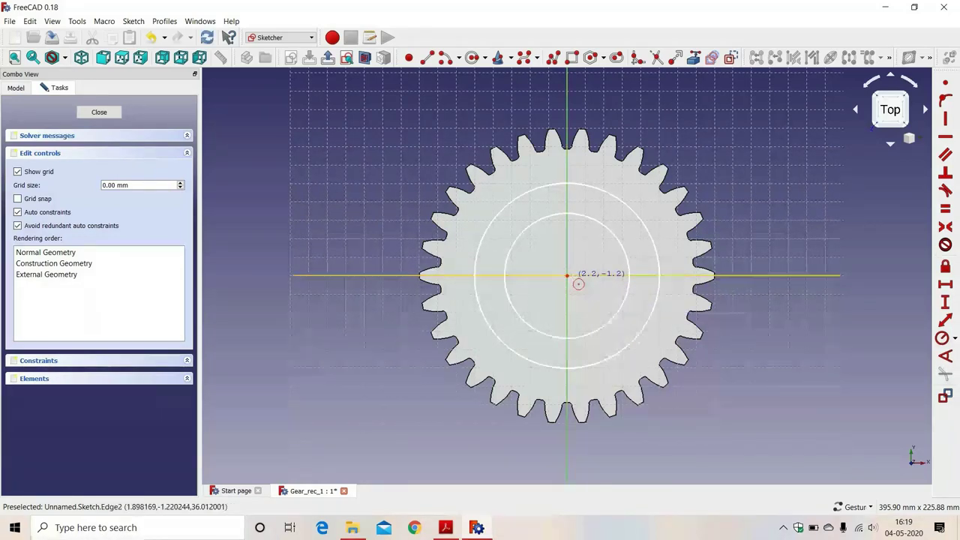
pyautogui.rightClick(573, 281)
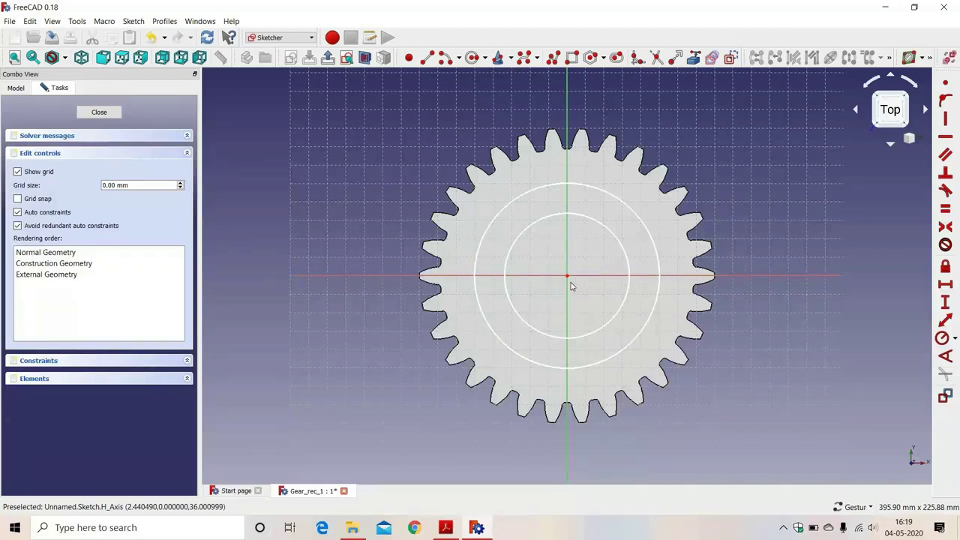
pyautogui.moveTo(568, 276); pyautogui.dragTo(584, 292)
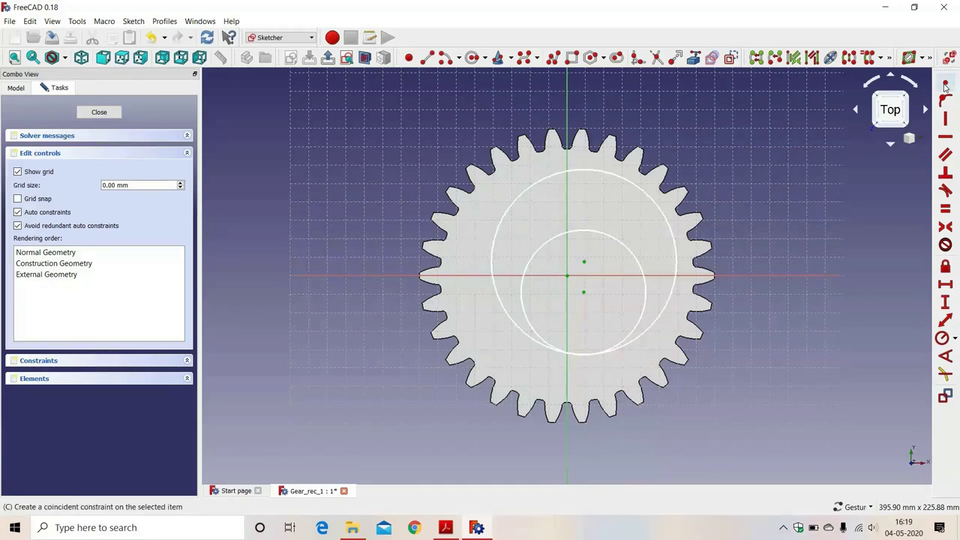
pyautogui.click(945, 87)
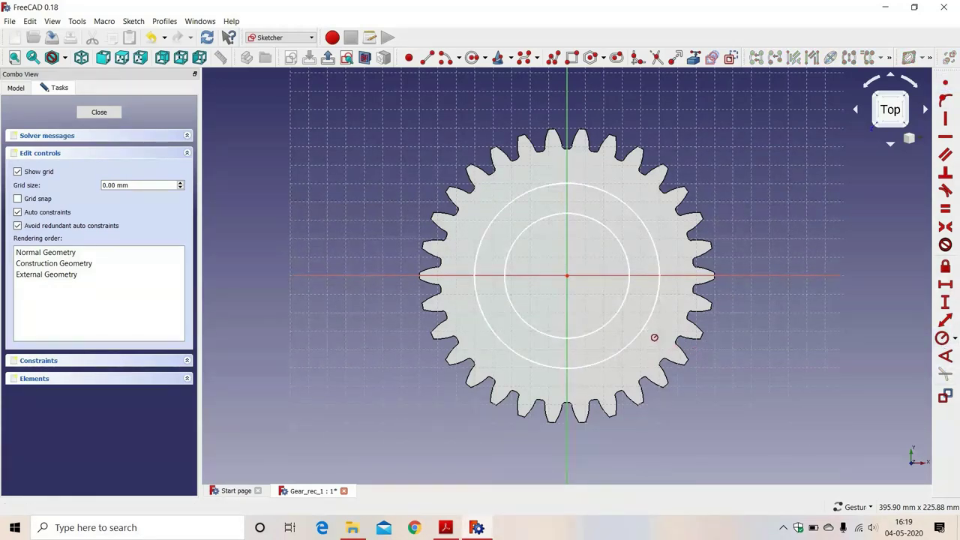
# - Constrain the outer circle to 55 mm radius and the inner to 30 mm
pyautogui.click(664, 344)
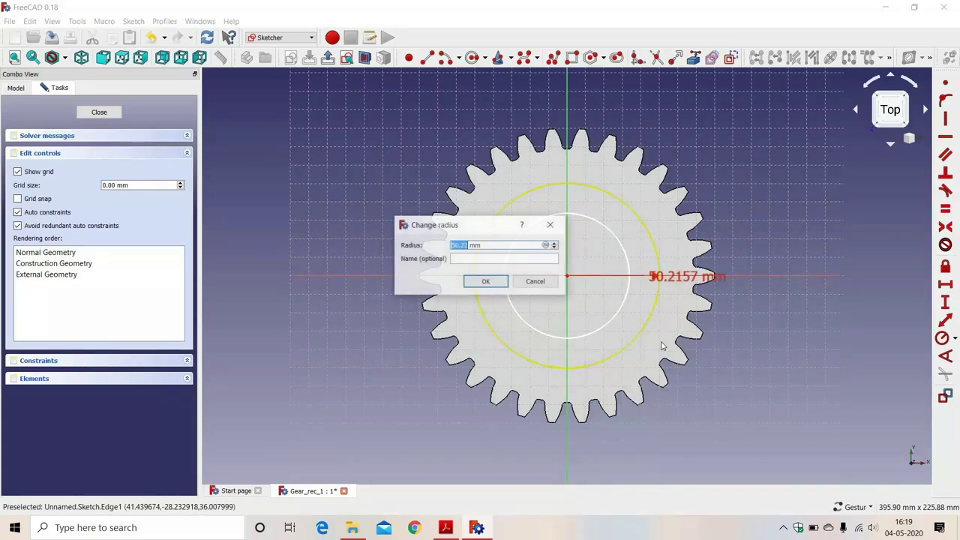
pyautogui.write('55')
pyautogui.press('Return')
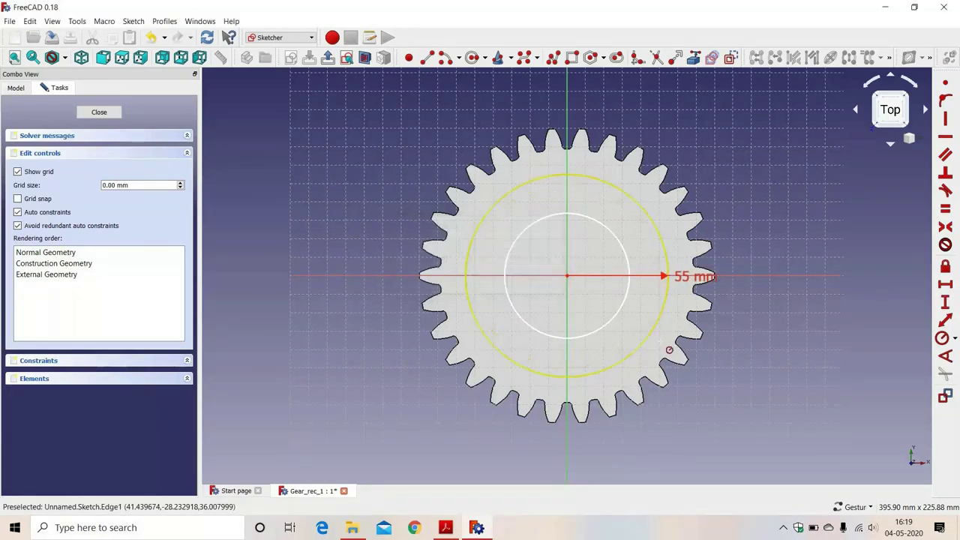
pyautogui.click(608, 330)
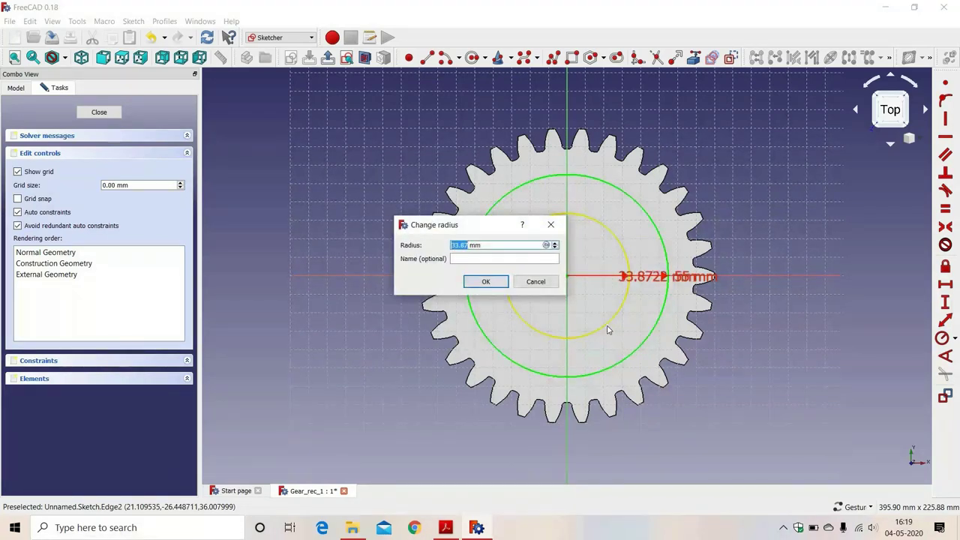
pyautogui.click(449, 529)
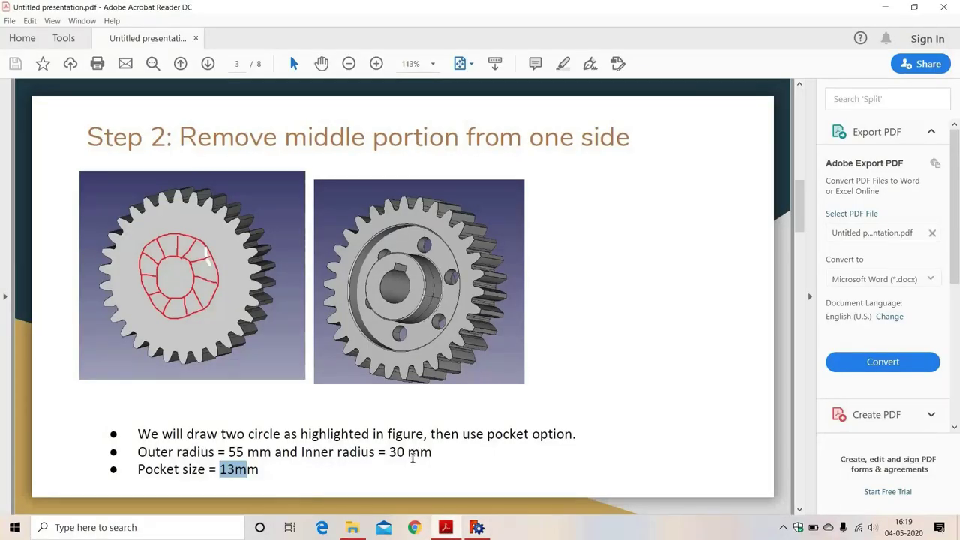
pyautogui.click(477, 529)
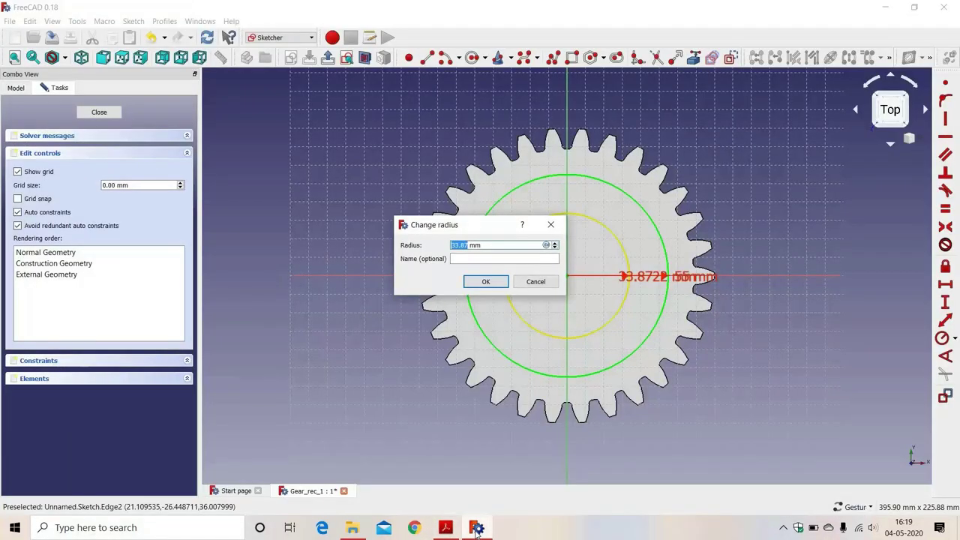
pyautogui.write('30')
pyautogui.press('Return')
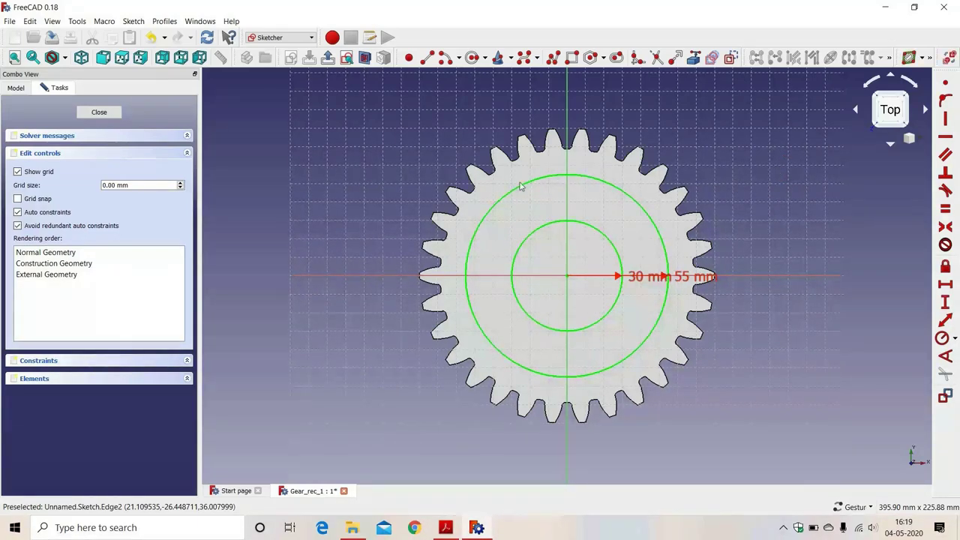
# - Close the sketch and pocket the ring between the circles 13 mm deep
pyautogui.click(99, 112)
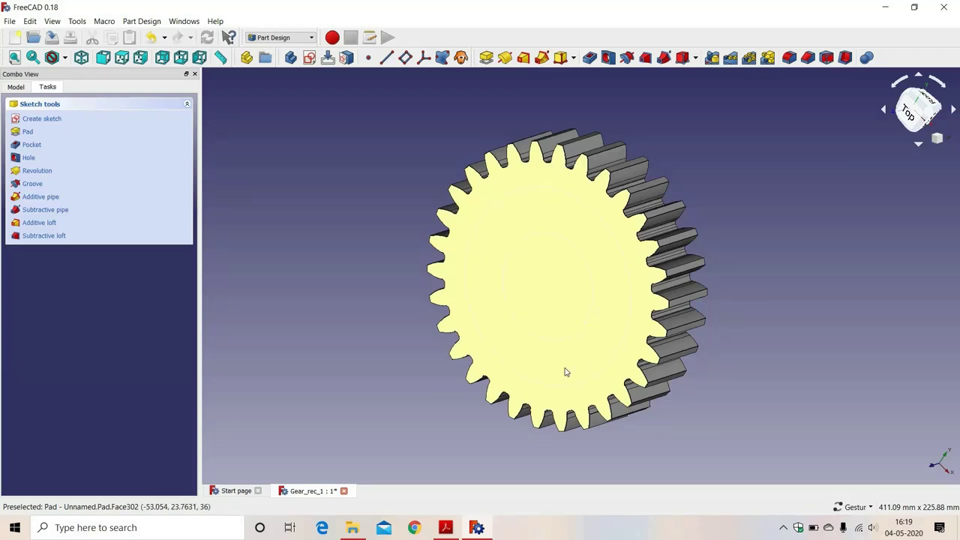
pyautogui.click(591, 59)
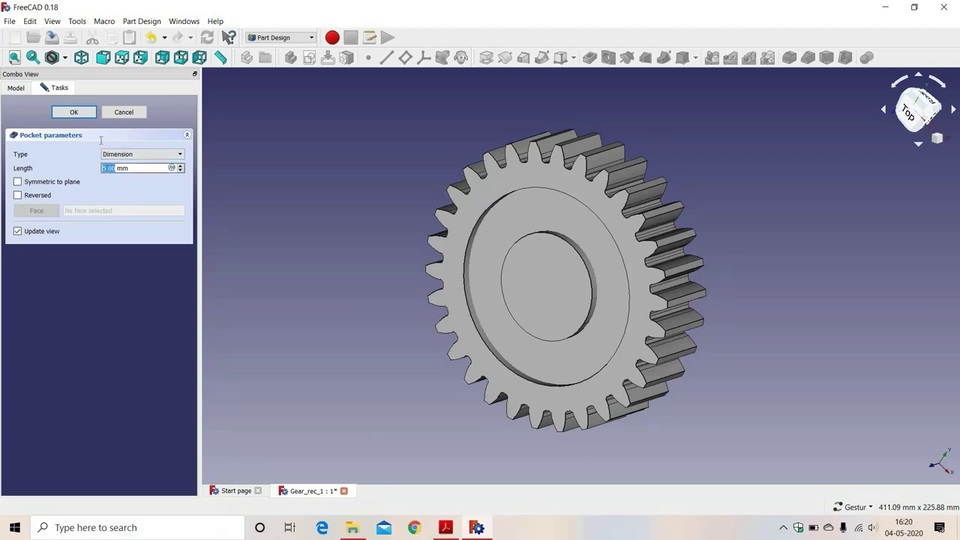
pyautogui.write('13')
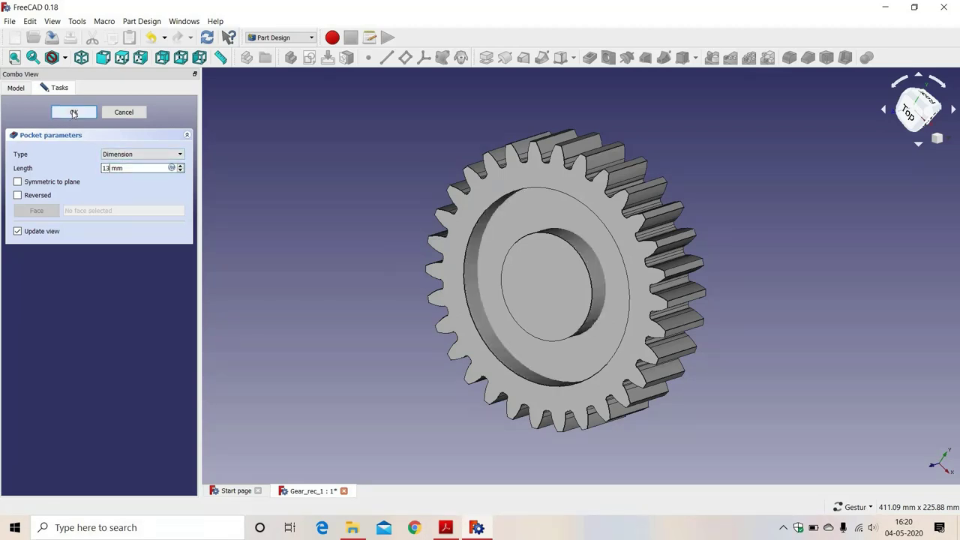
pyautogui.click(73, 113)
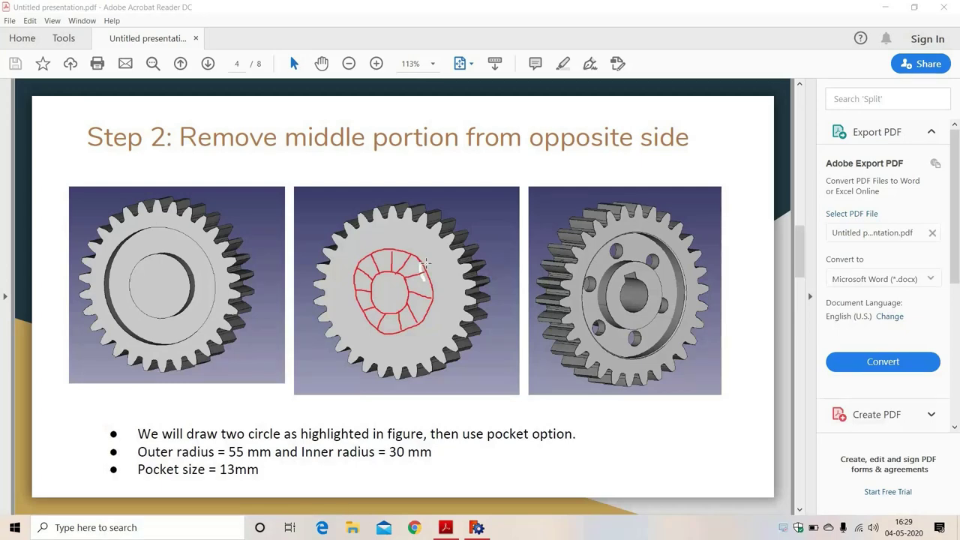
# - Mark the 55 mm, 30 mm and 13 mm values on the slide, then return to FreeCAD
pyautogui.moveTo(229, 452); pyautogui.dragTo(405, 453)
pyautogui.moveTo(259, 470); pyautogui.dragTo(227, 470)
pyautogui.click(478, 529)
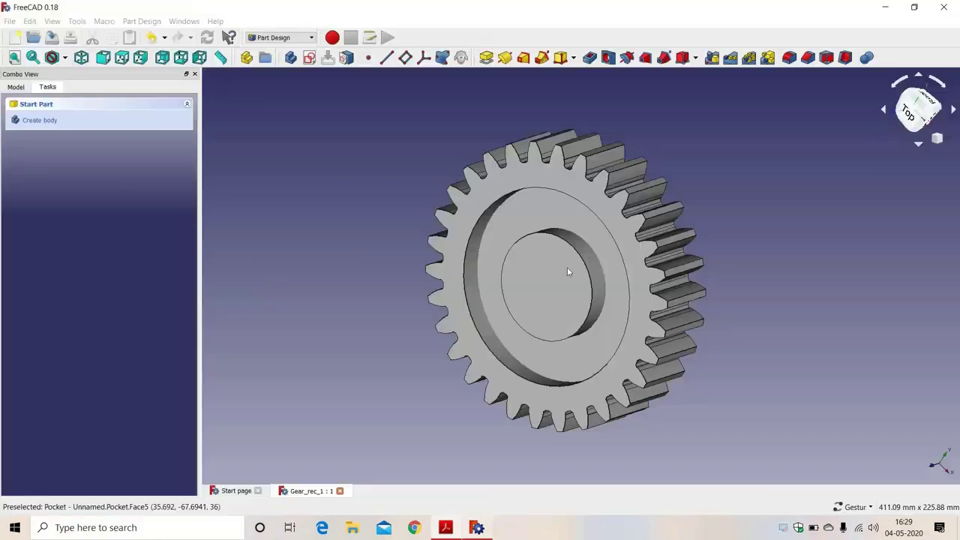
# - Sketch two circles on the gear's rear face, concentric at the origin
pyautogui.moveTo(690, 216); pyautogui.dragTo(588, 264)
pyautogui.click(589, 269)
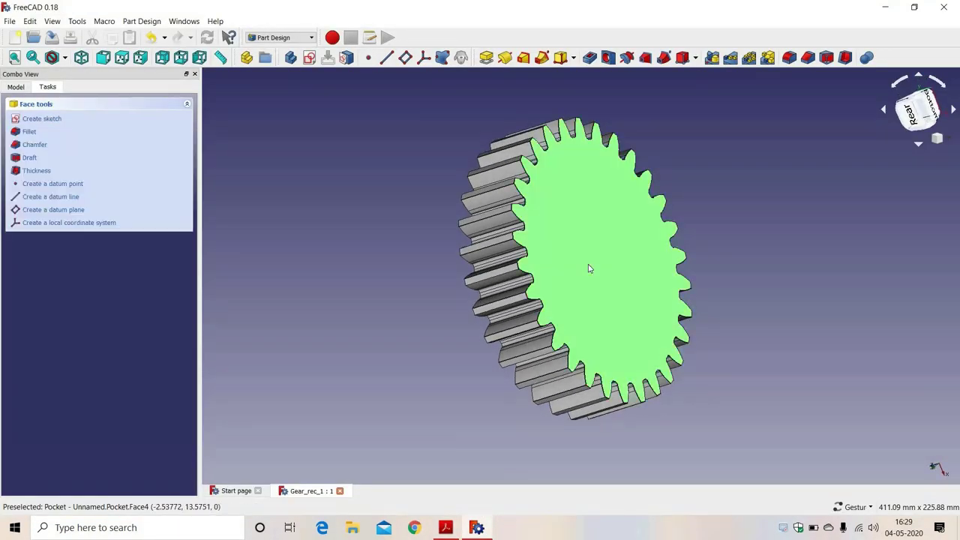
pyautogui.click(308, 57)
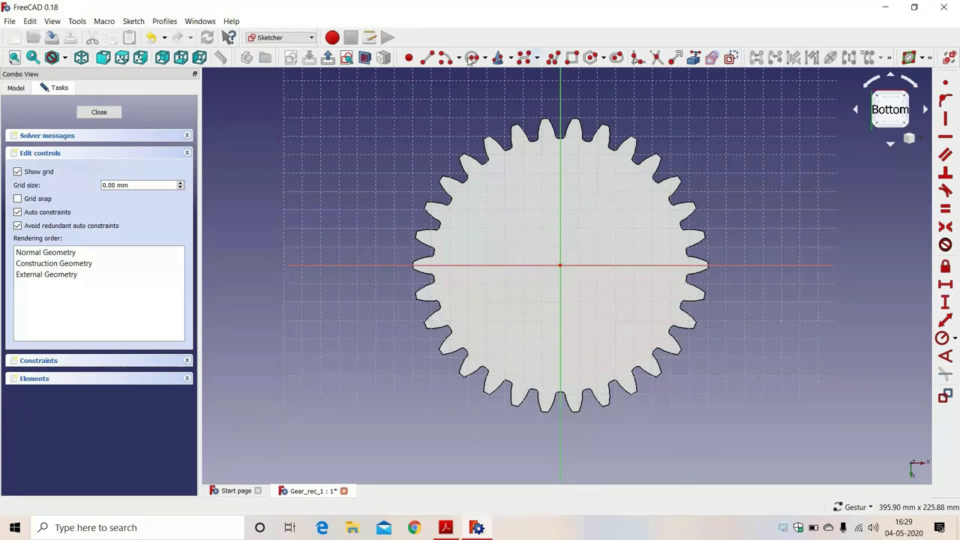
pyautogui.click(472, 58)
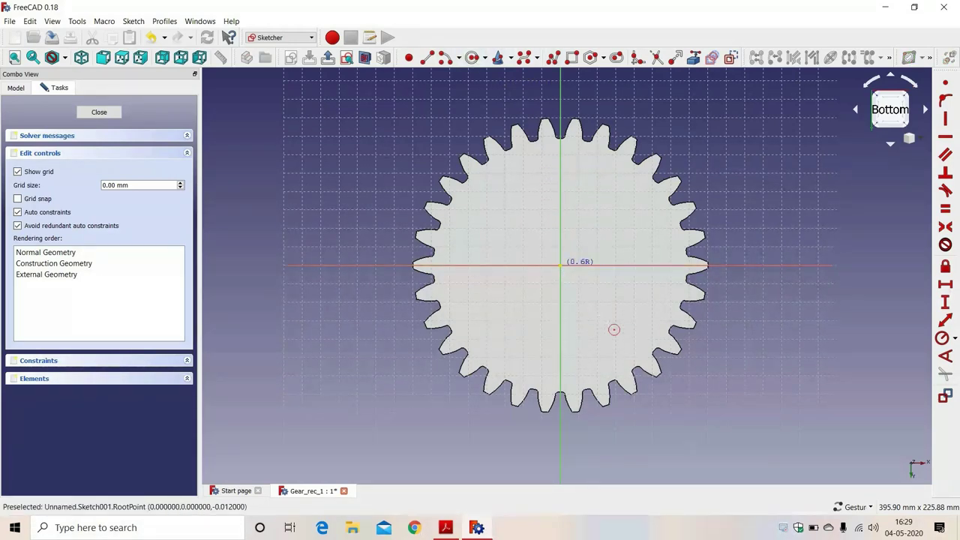
pyautogui.click(560, 265)
pyautogui.click(611, 322)
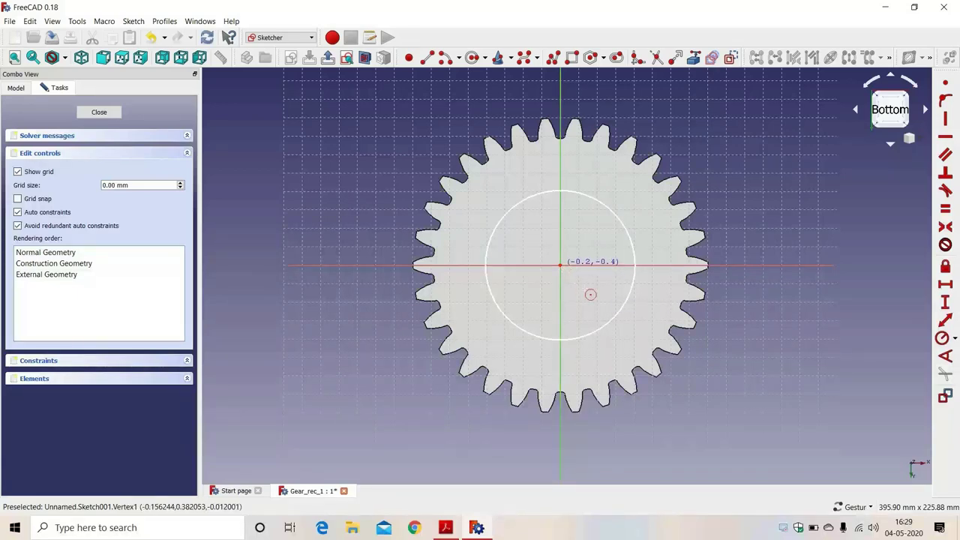
pyautogui.click(601, 302)
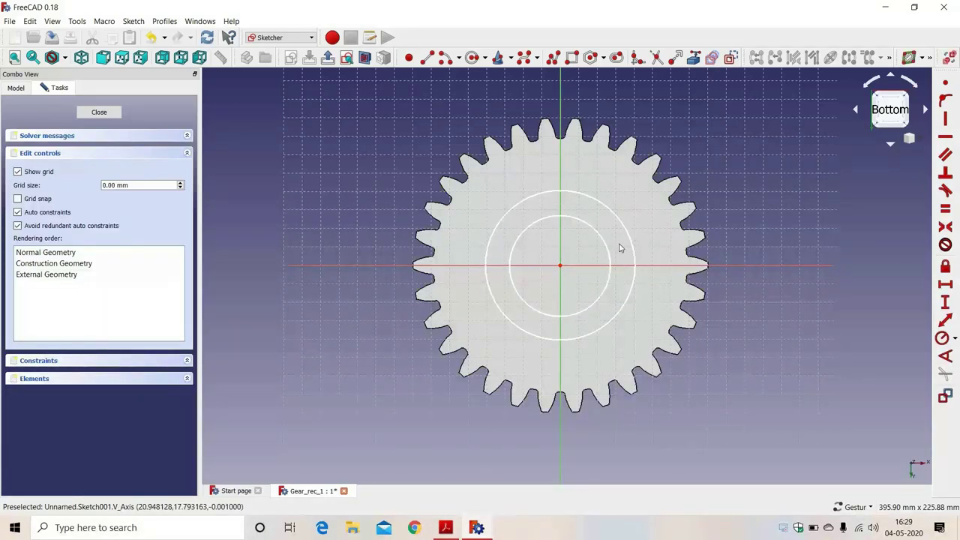
pyautogui.moveTo(561, 266)
pyautogui.mouseDown()
pyautogui.moveTo(572, 285)
pyautogui.moveTo(569, 254)
pyautogui.mouseUp()
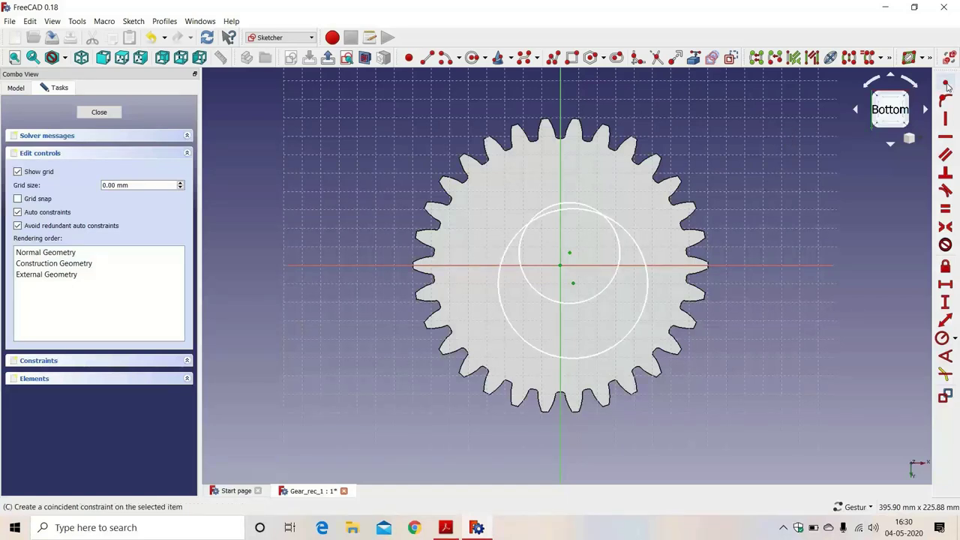
pyautogui.click(946, 83)
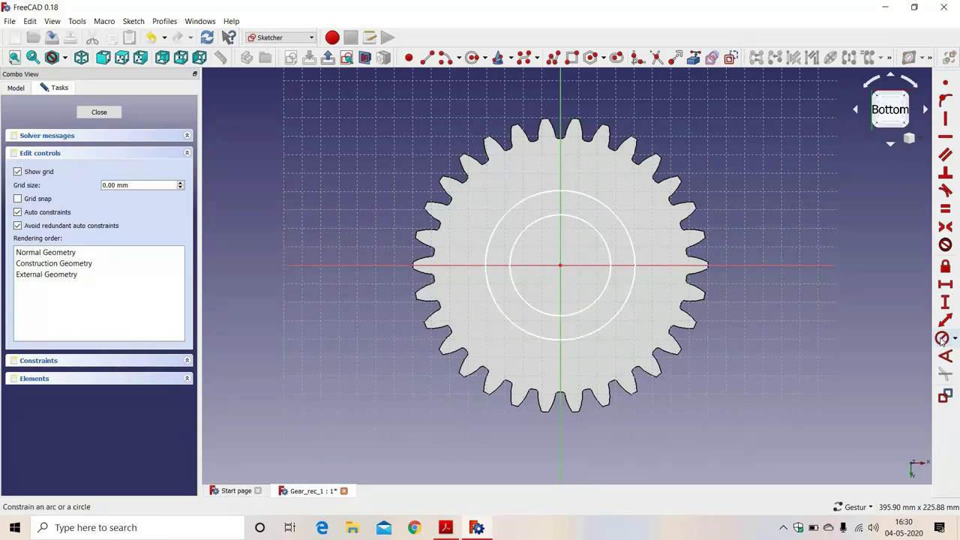
# - Constrain the outer circle to 55 mm radius and the inner to 30 mm
pyautogui.click(613, 322)
pyautogui.write('55')
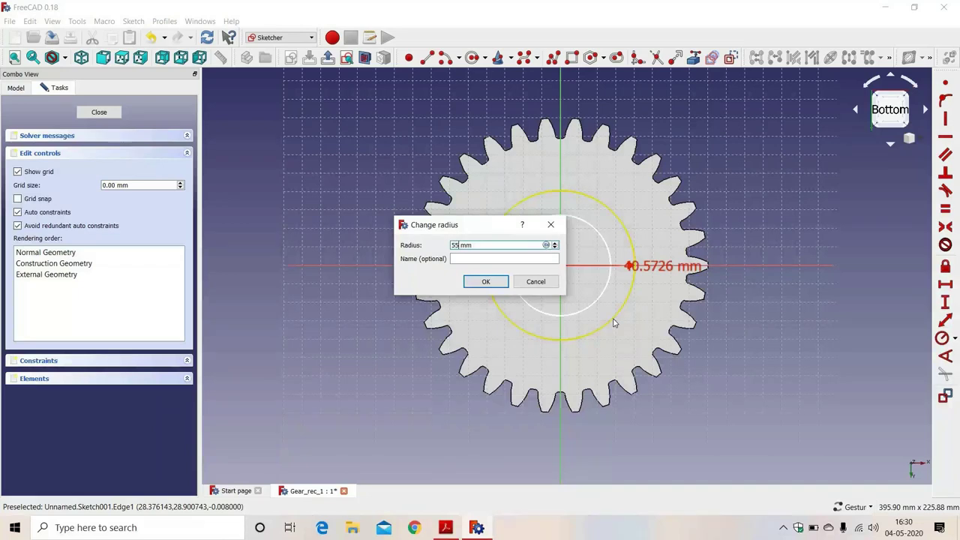
pyautogui.press('Return')
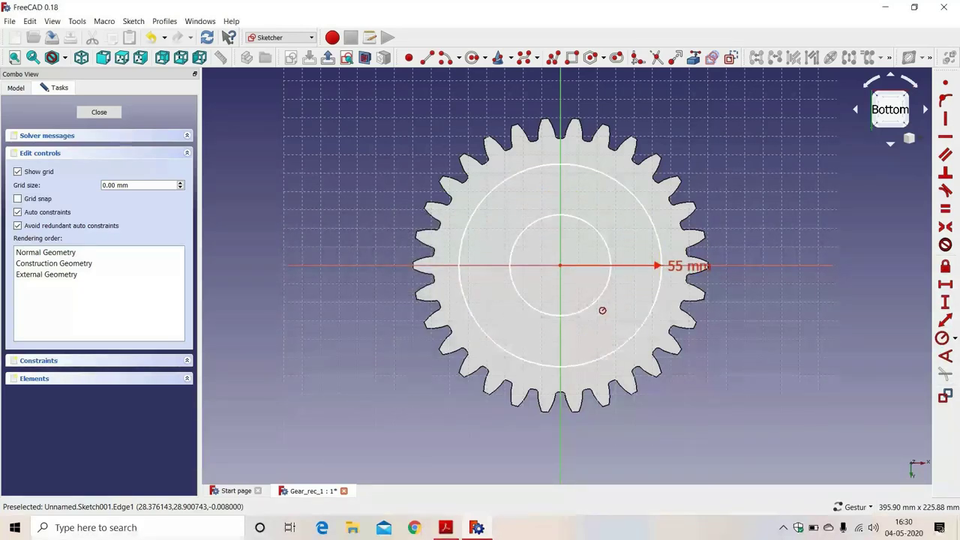
pyautogui.click(594, 306)
pyautogui.write('30')
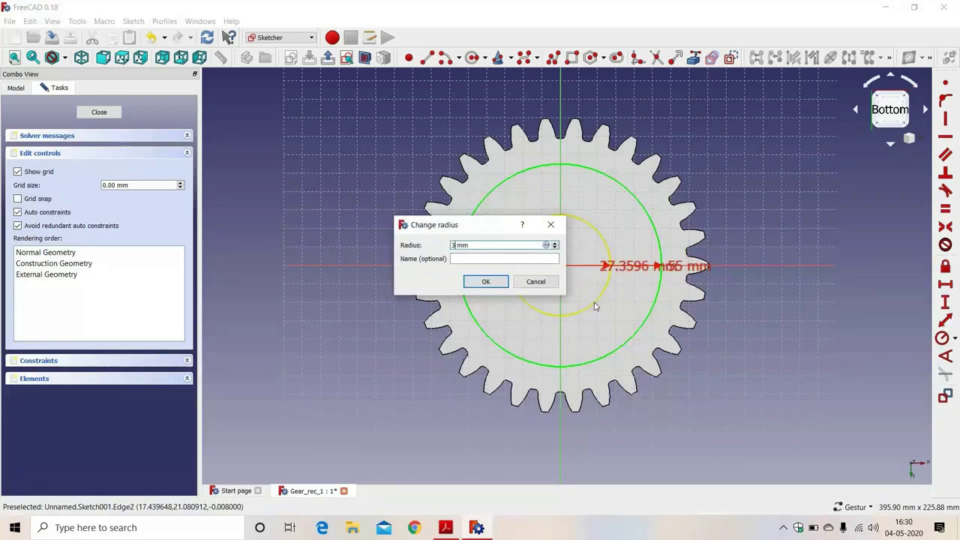
pyautogui.press('Return')
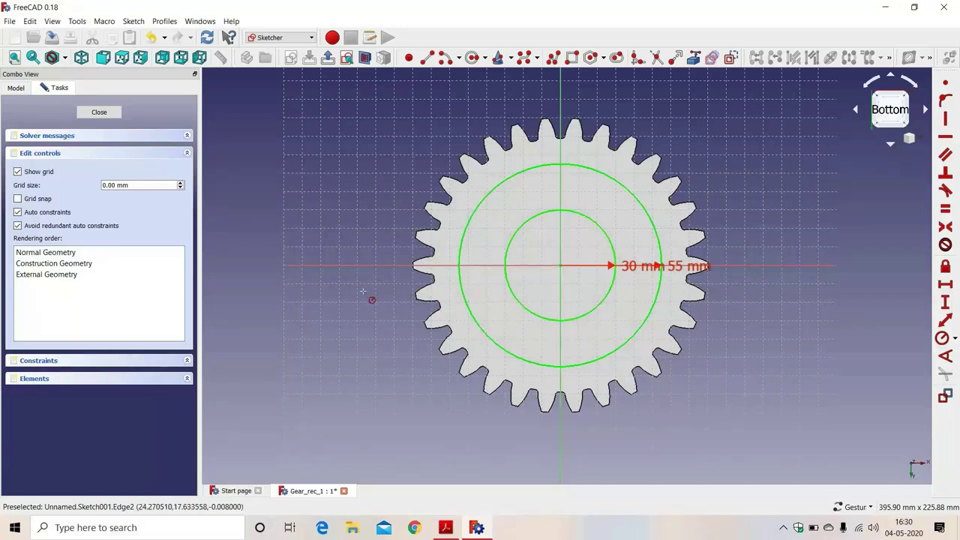
pyautogui.rightClick(364, 293)
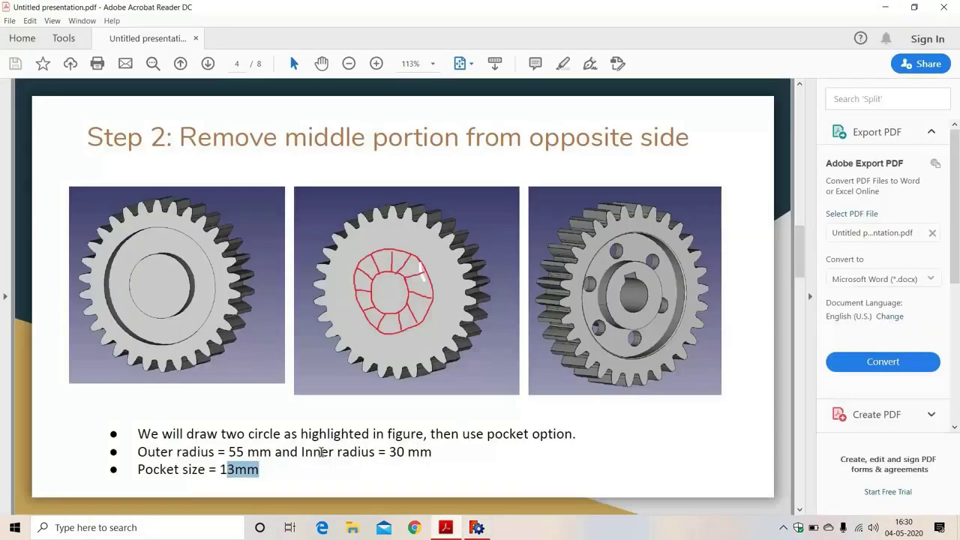
pyautogui.click(444, 530)
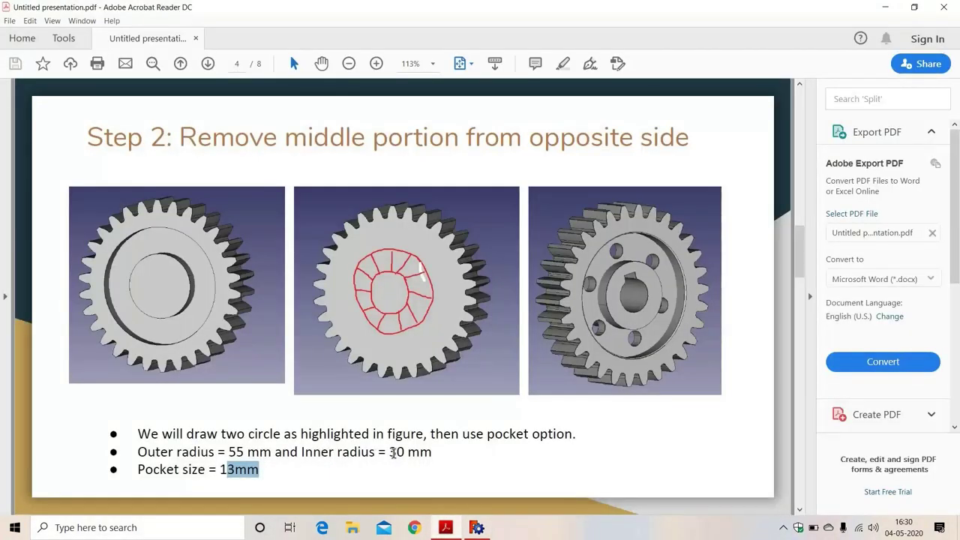
pyautogui.moveTo(388, 452); pyautogui.dragTo(432, 453)
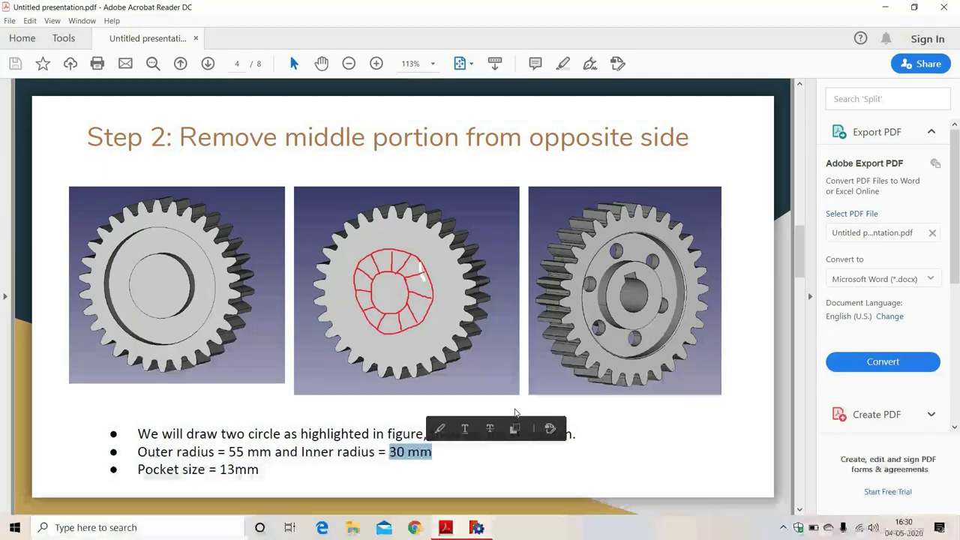
pyautogui.hotkey('alt', 'Tab')
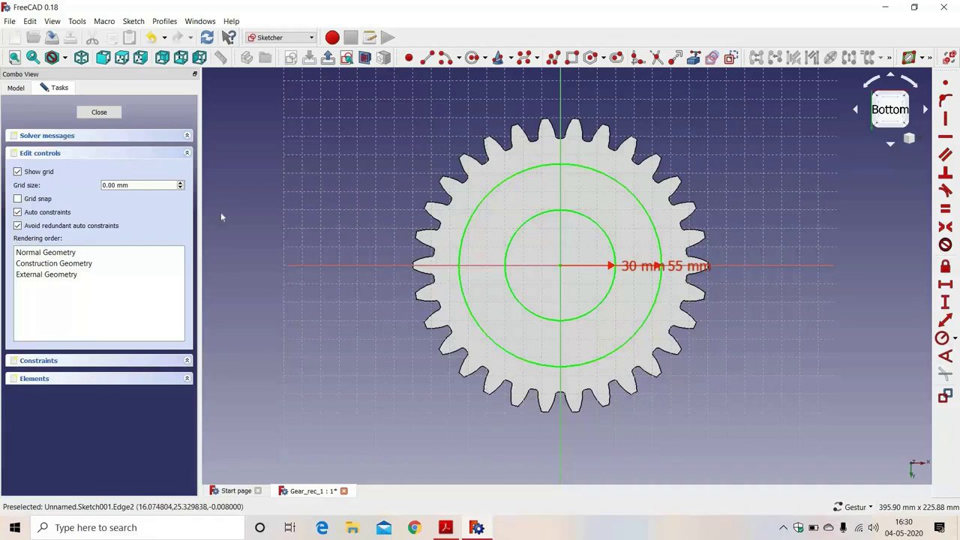
# - Close the rear-face sketch and pocket it 13 mm deep
pyautogui.click(99, 112)
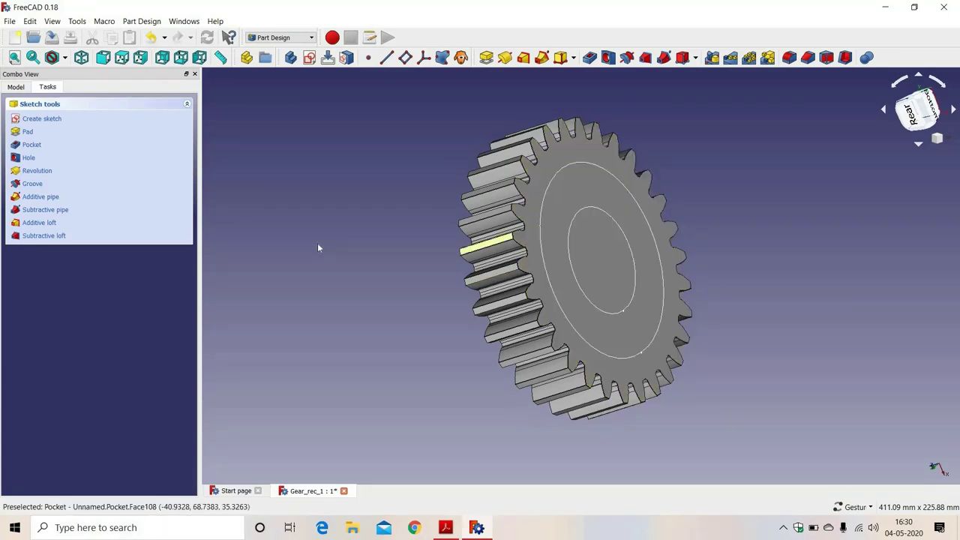
pyautogui.click(588, 58)
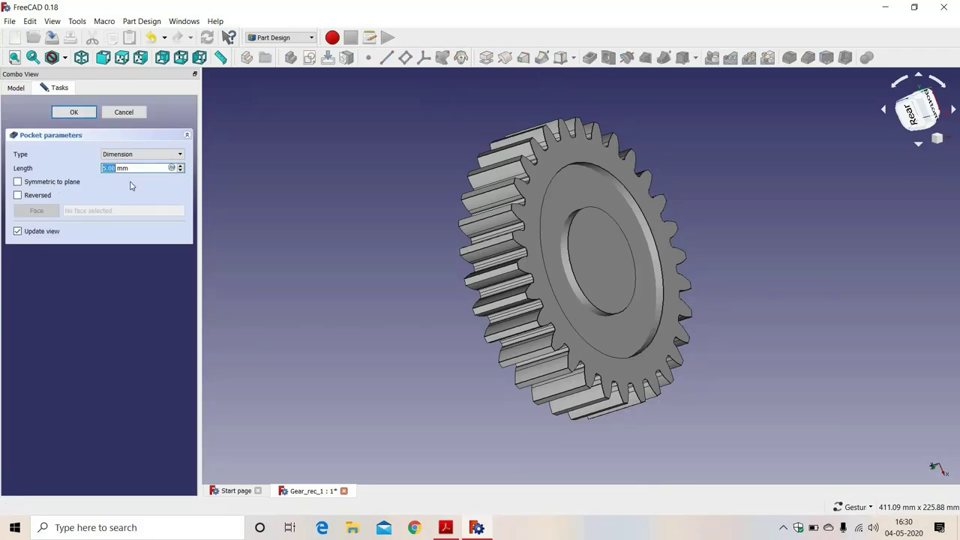
pyautogui.write('1')
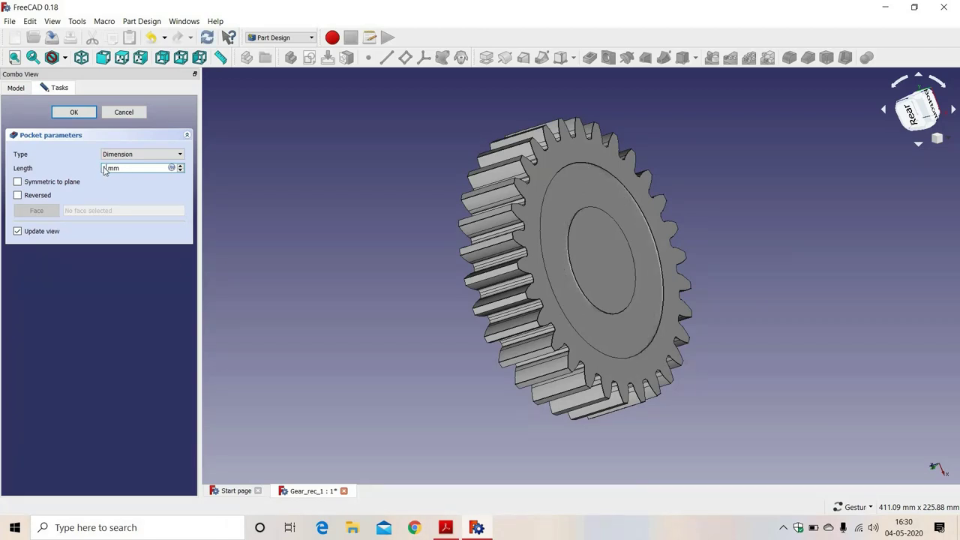
pyautogui.write('3')
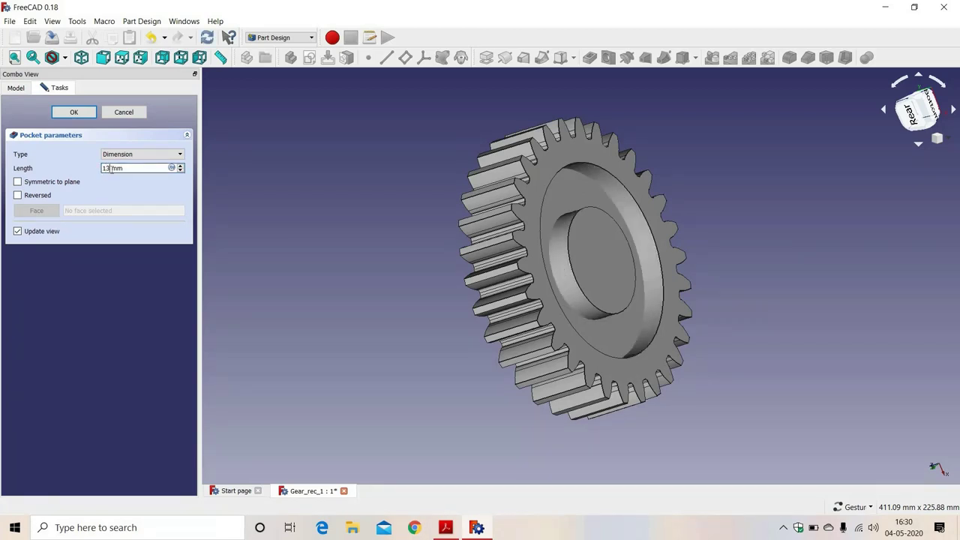
pyautogui.click(74, 114)
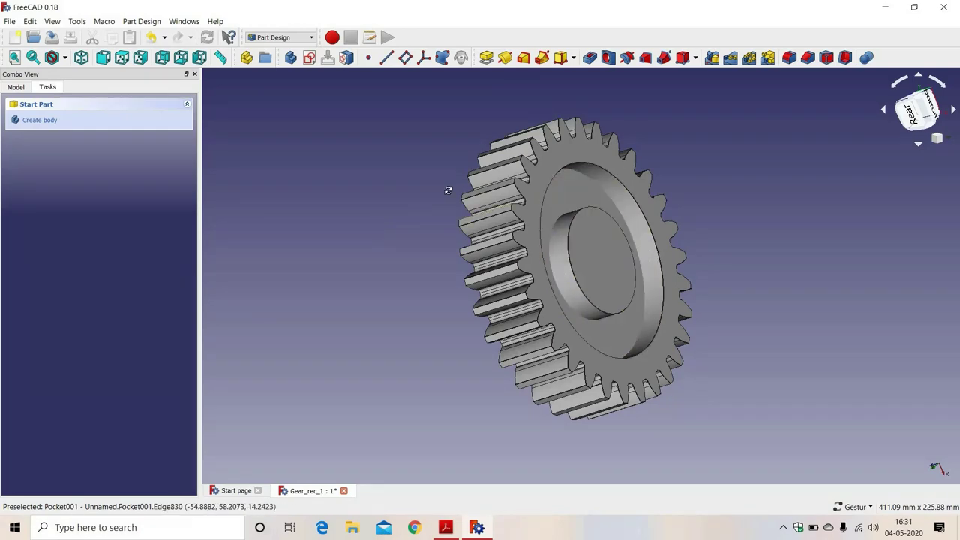
# - Orbit the gear to its pocketed side and review the Step 3 slide
pyautogui.moveTo(447, 190); pyautogui.dragTo(597, 218)
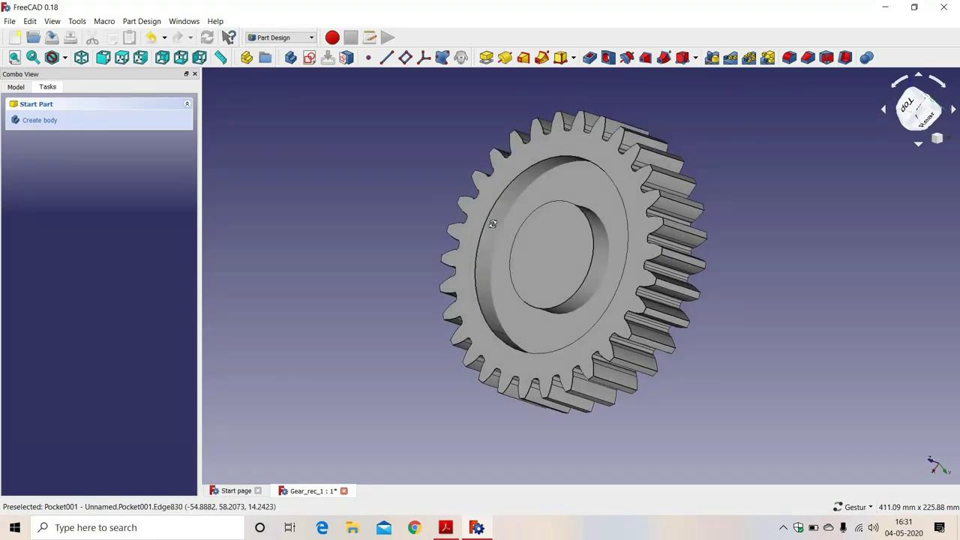
pyautogui.click(458, 232)
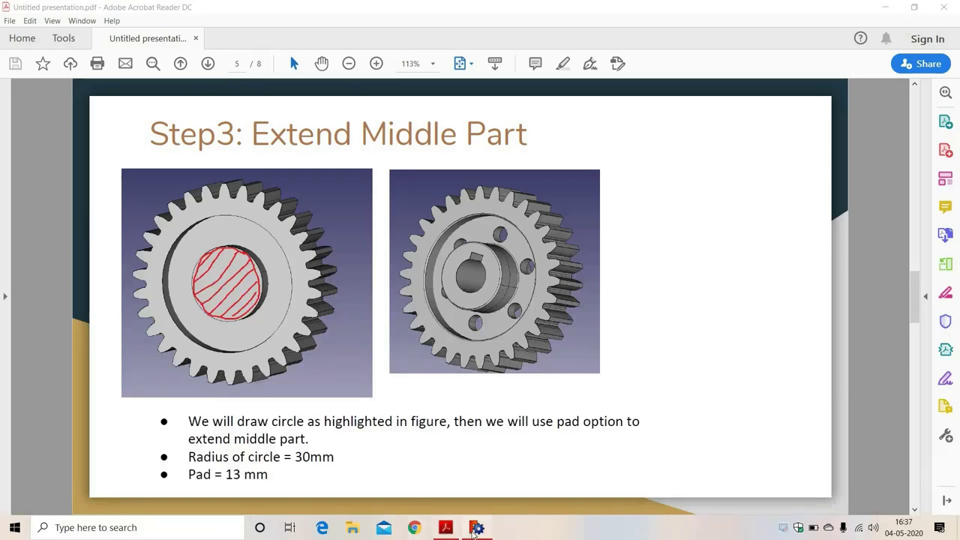
pyautogui.click(477, 528)
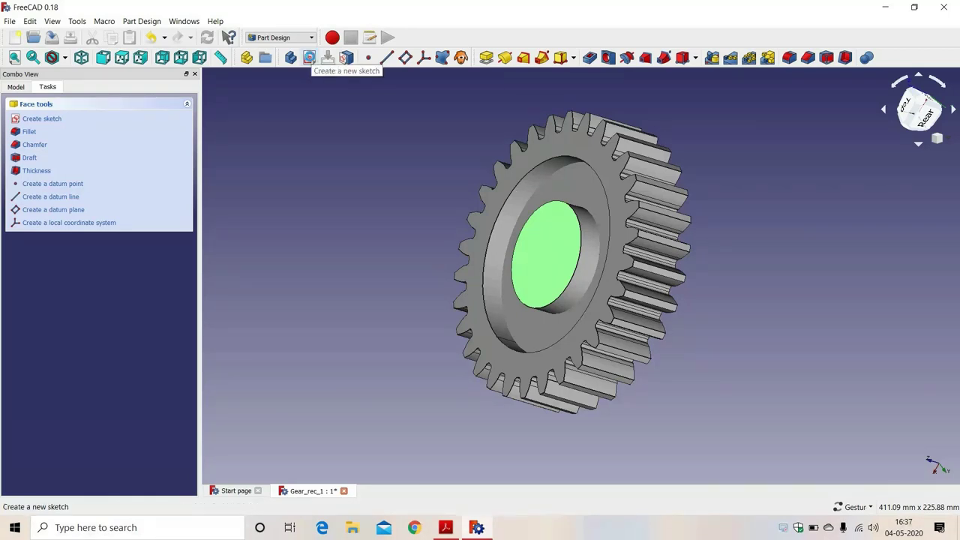
# - Start a sketch on the gear's centre face and draw a circle near the origin
pyautogui.click(309, 58)
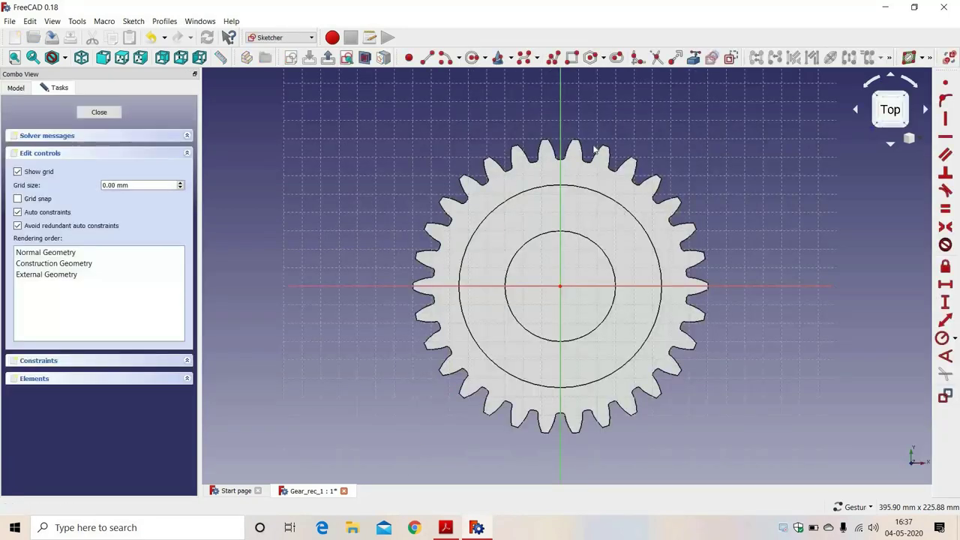
pyautogui.click(473, 58)
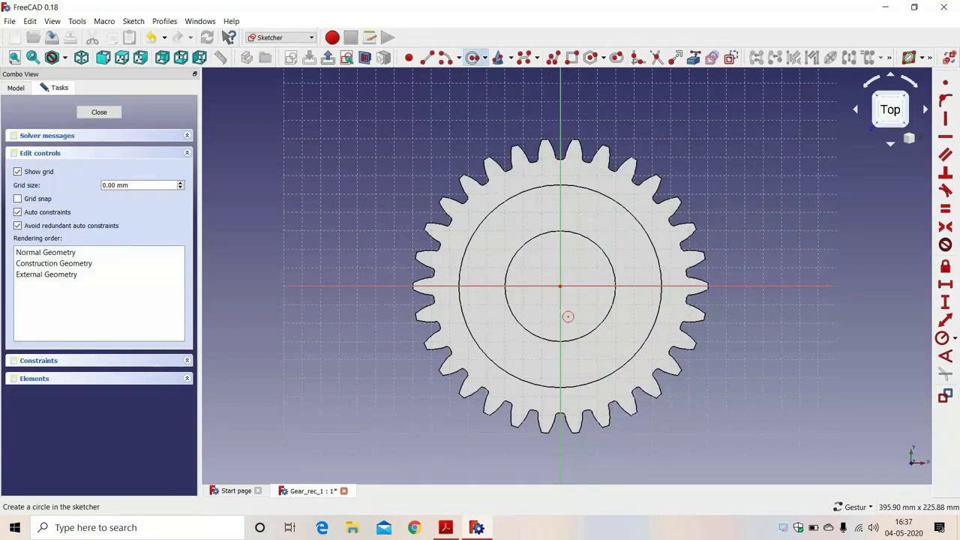
pyautogui.click(561, 287)
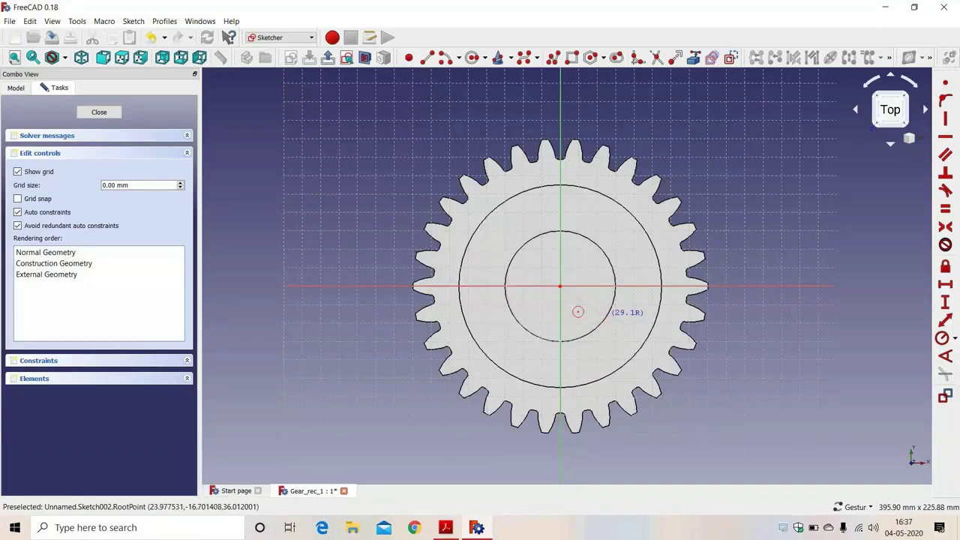
pyautogui.click(612, 325)
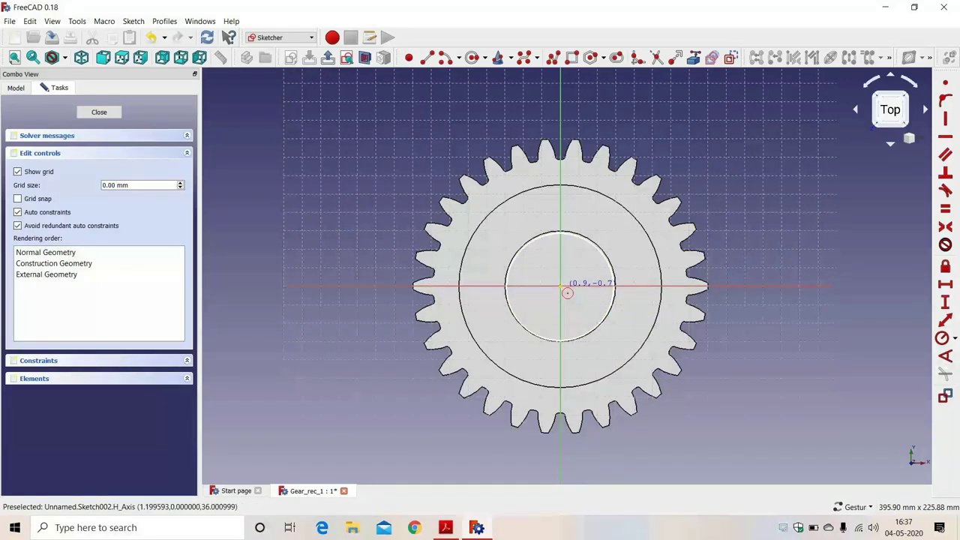
pyautogui.press('Escape')
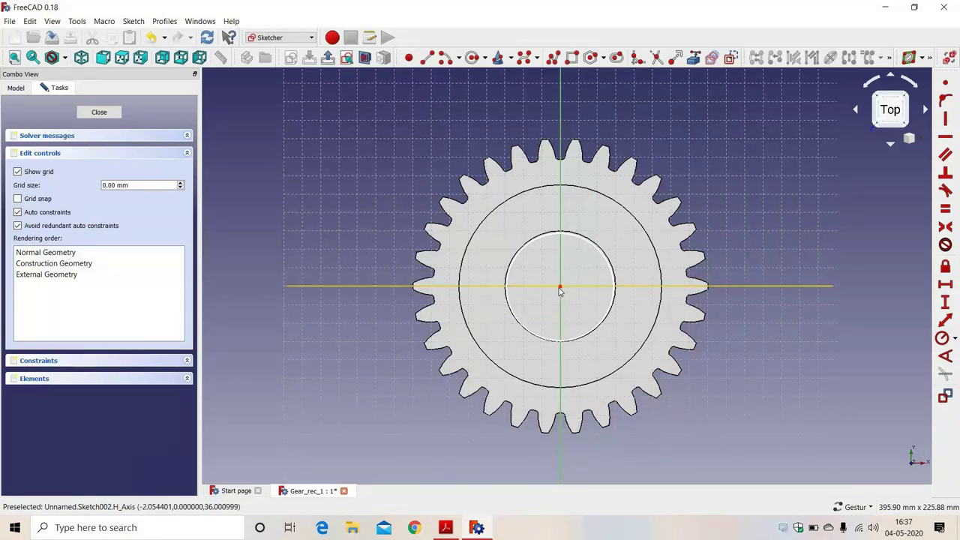
pyautogui.moveTo(559, 291); pyautogui.dragTo(569, 303)
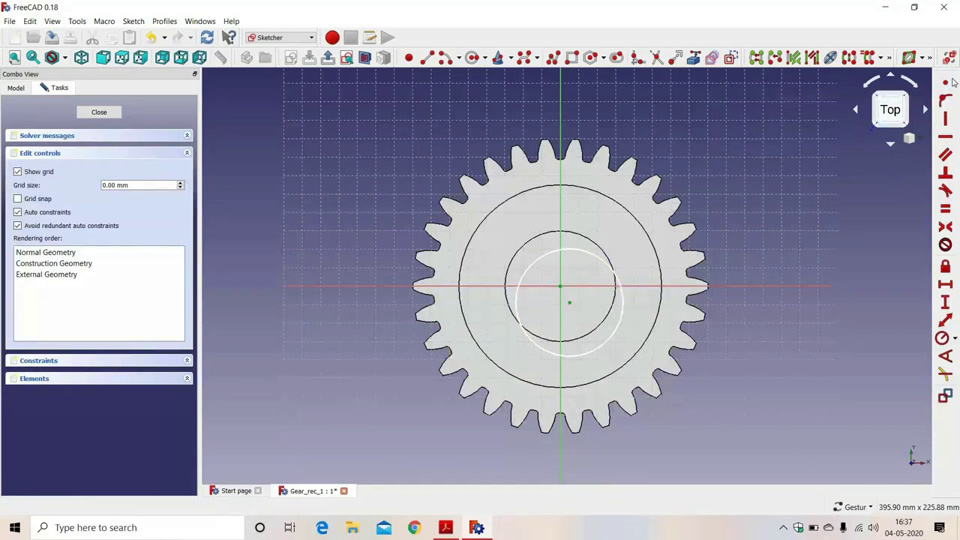
# - Fix the circle's centre on the origin, give it a 30 mm radius, and close the sketch
pyautogui.click(950, 81)
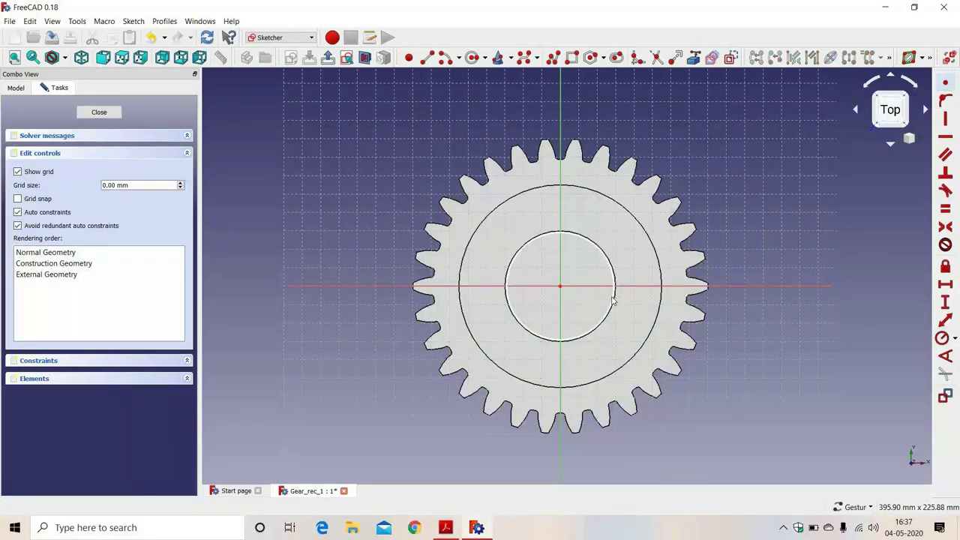
pyautogui.click(942, 337)
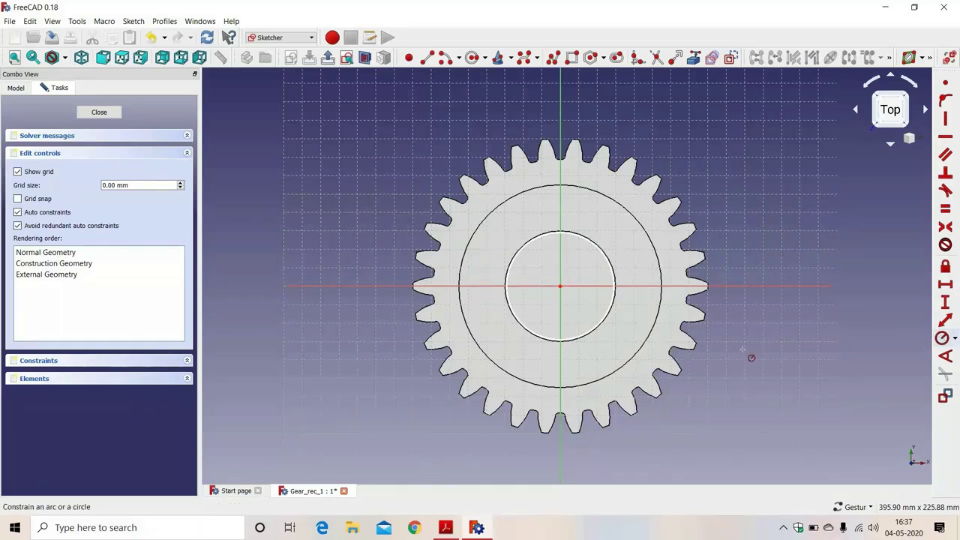
pyautogui.click(600, 326)
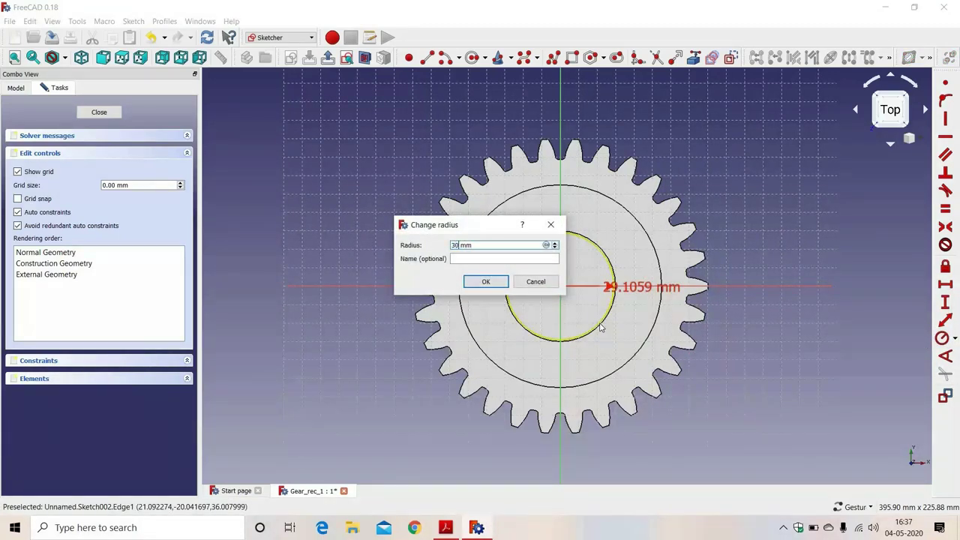
pyautogui.press('Return')
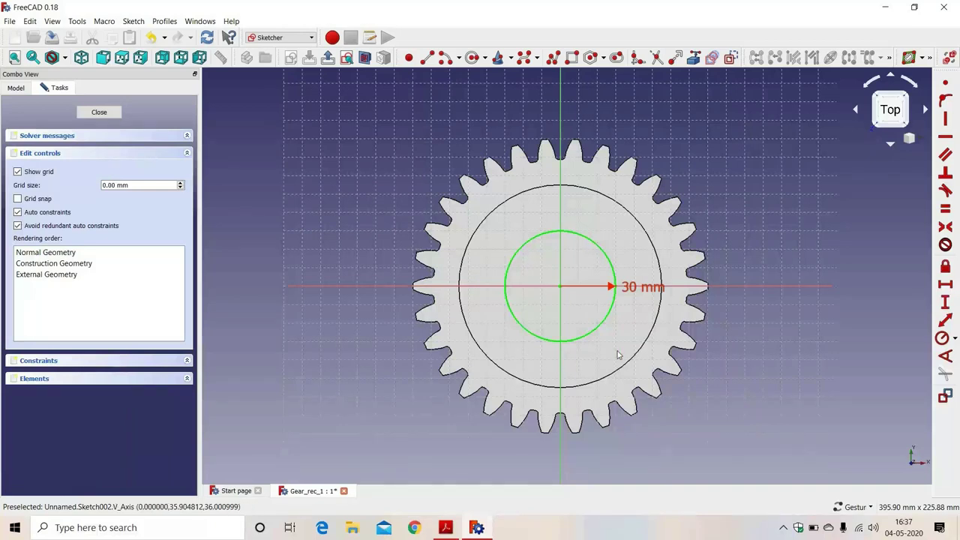
pyautogui.click(99, 112)
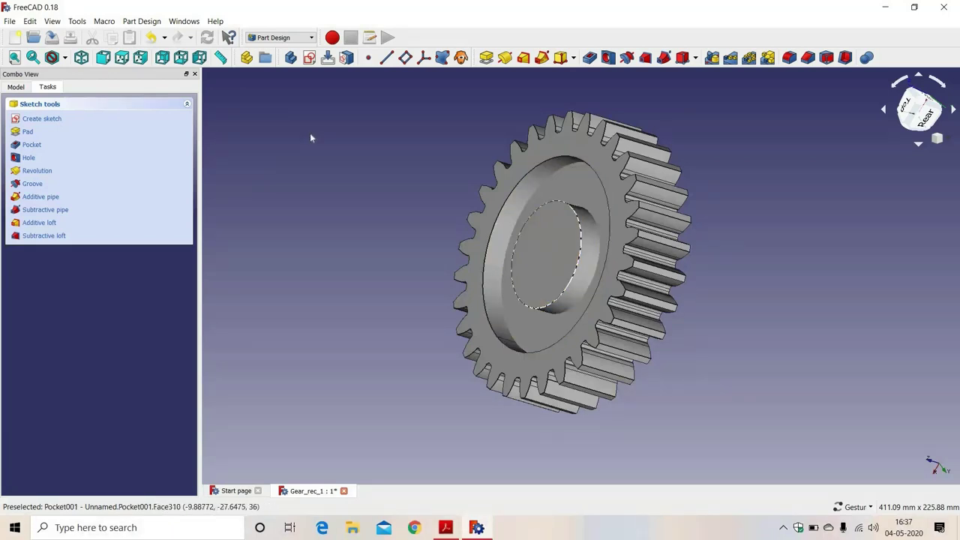
# - Start padding the circle sketch and look up the 13 mm pad length on the reference slide
pyautogui.click(486, 57)
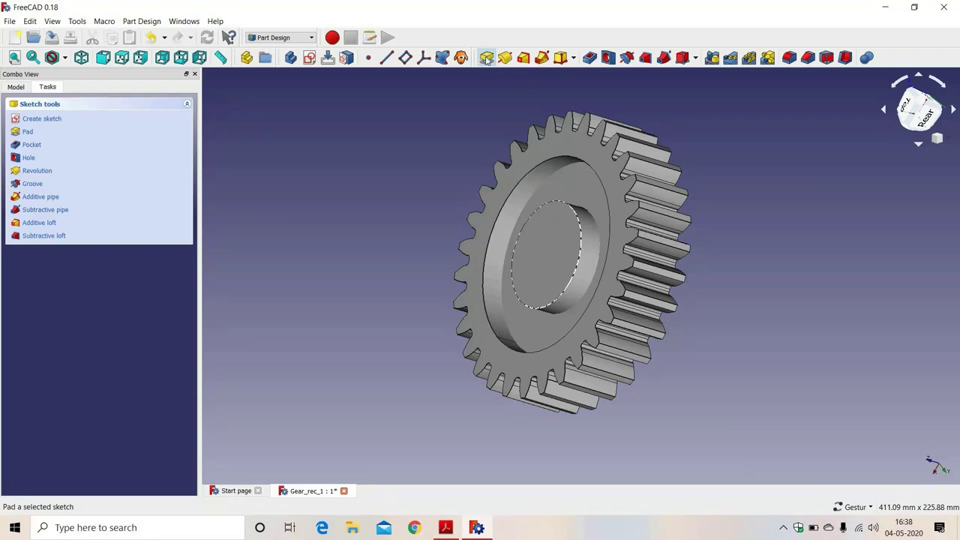
pyautogui.click(446, 528)
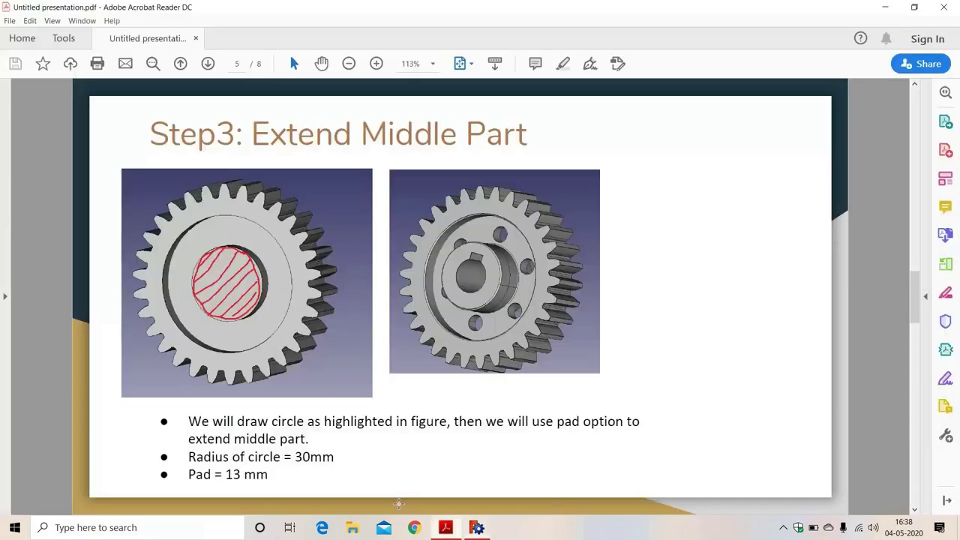
pyautogui.moveTo(226, 475); pyautogui.dragTo(268, 475)
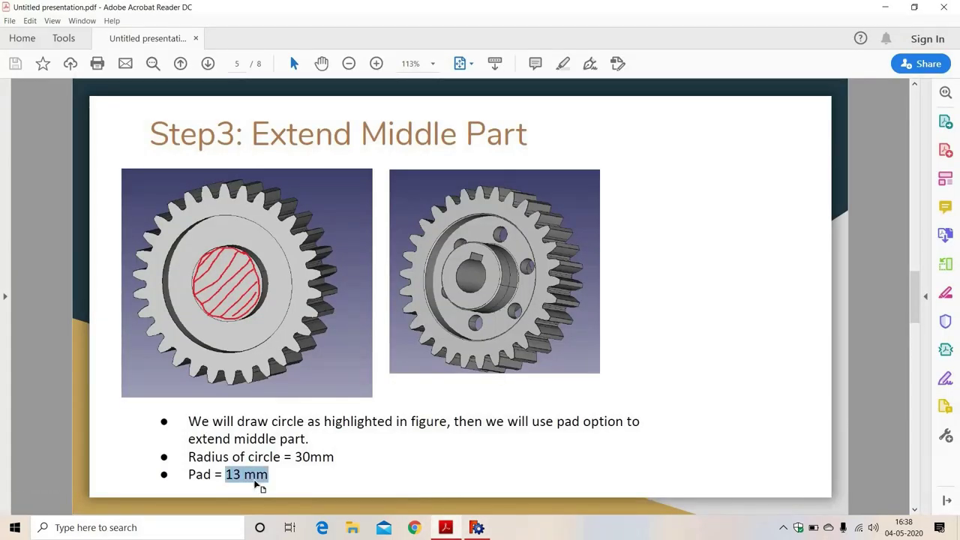
pyautogui.click(477, 529)
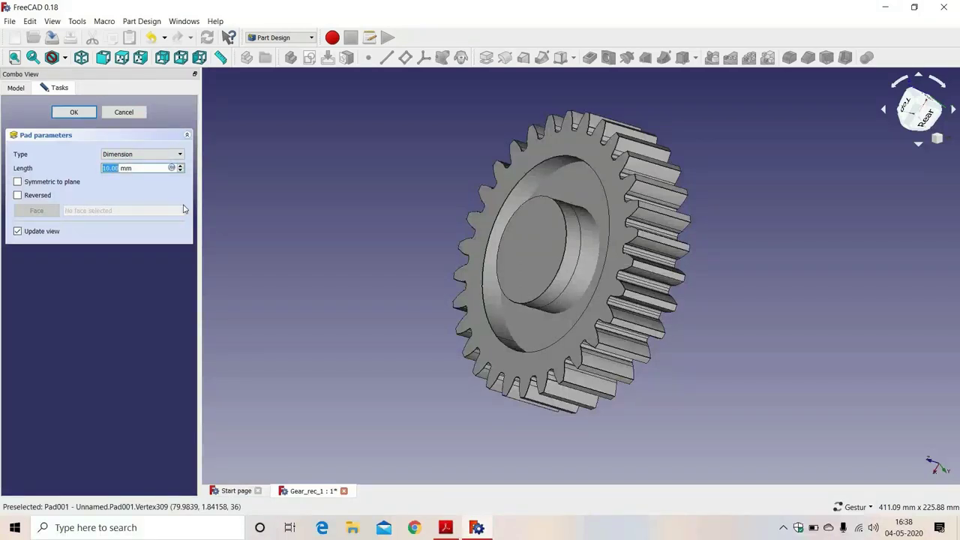
# - Set the hub pad length to 13 mm and confirm it
pyautogui.write('1')
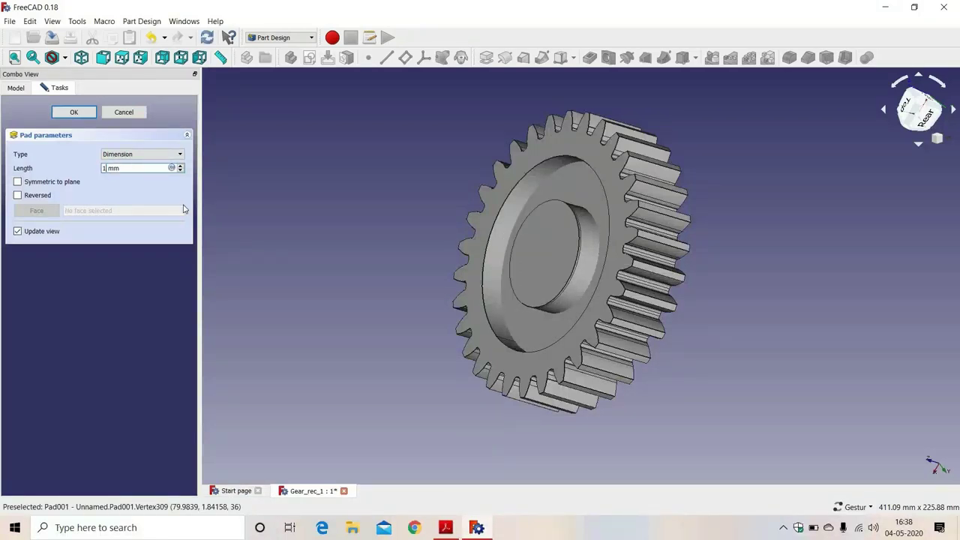
pyautogui.write('3')
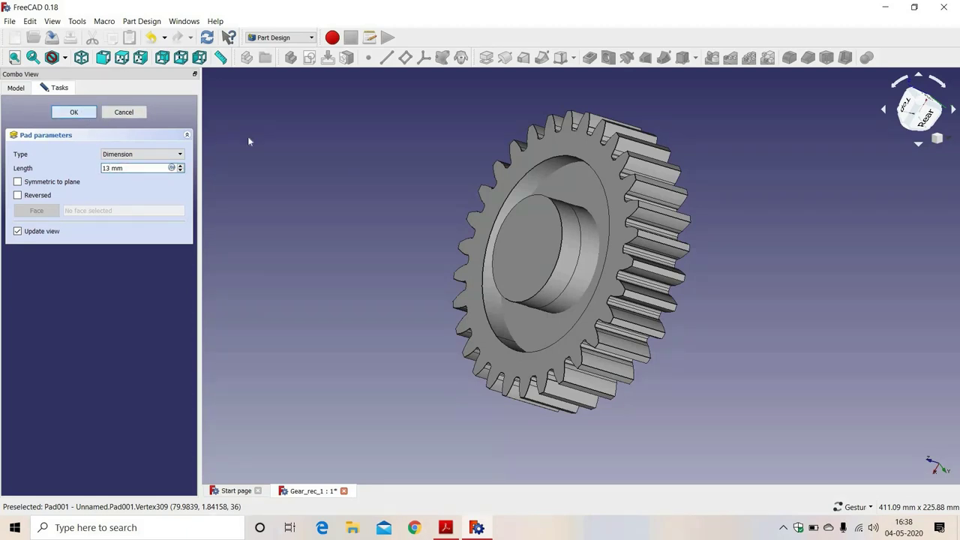
pyautogui.press('Return')
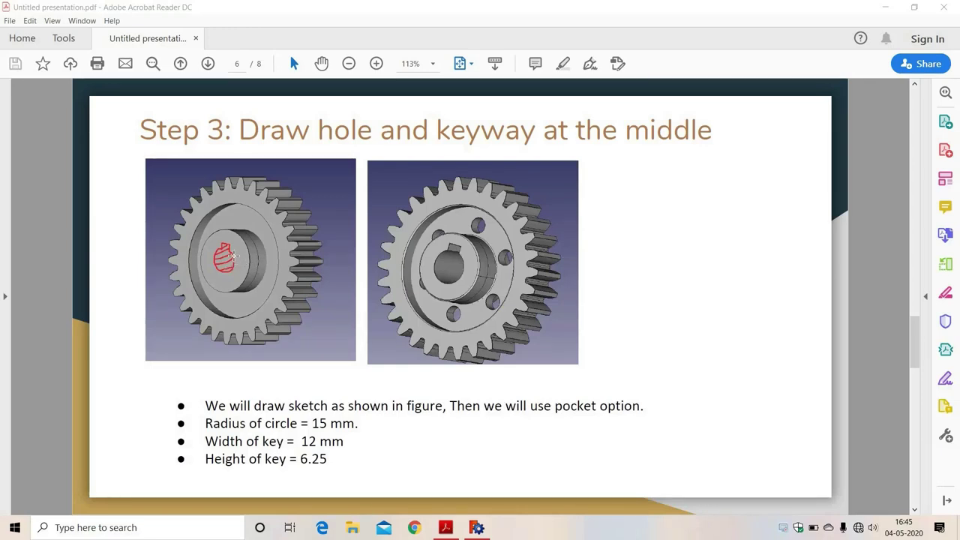
# - Note the 15 mm bore radius, 12 mm key width and 6.25 key height, then select the hub's end face
pyautogui.moveTo(227, 251)
pyautogui.mouseDown()
pyautogui.moveTo(220, 239)
pyautogui.moveTo(234, 272)
pyautogui.mouseUp()
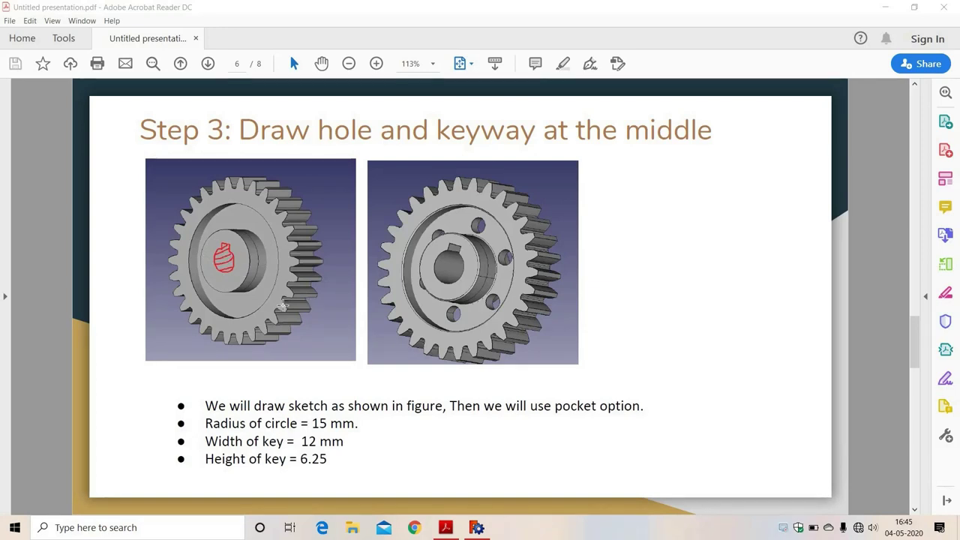
pyautogui.moveTo(250, 424); pyautogui.dragTo(354, 424)
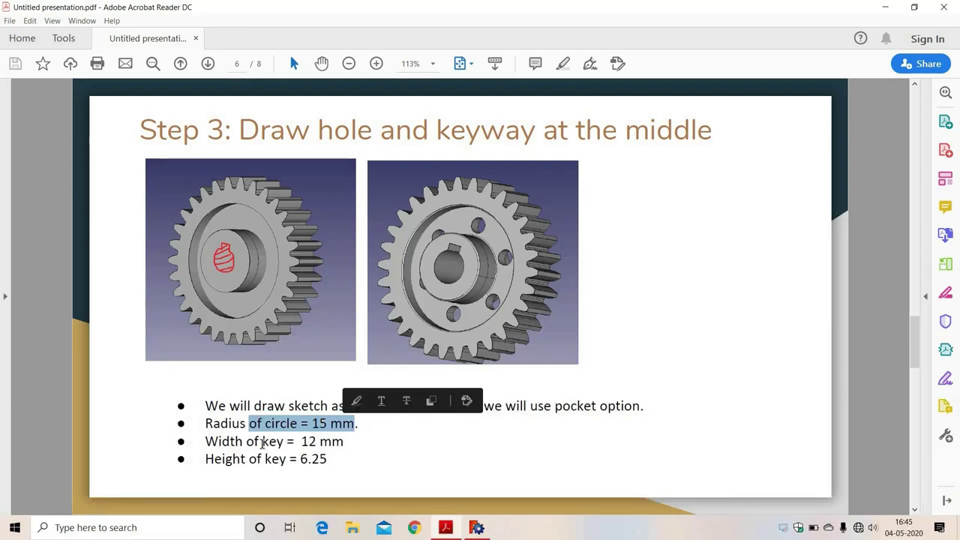
pyautogui.moveTo(262, 443); pyautogui.dragTo(343, 445)
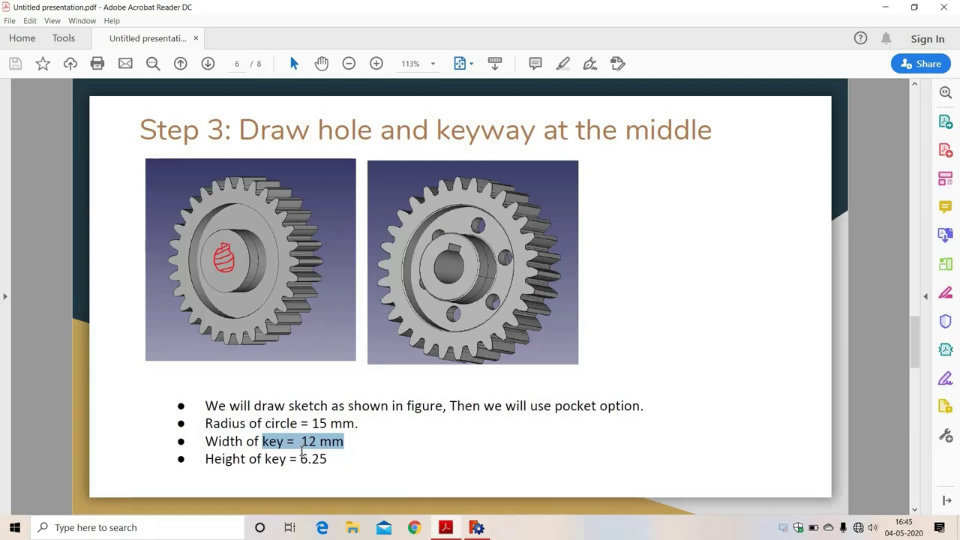
pyautogui.moveTo(338, 457); pyautogui.dragTo(289, 459)
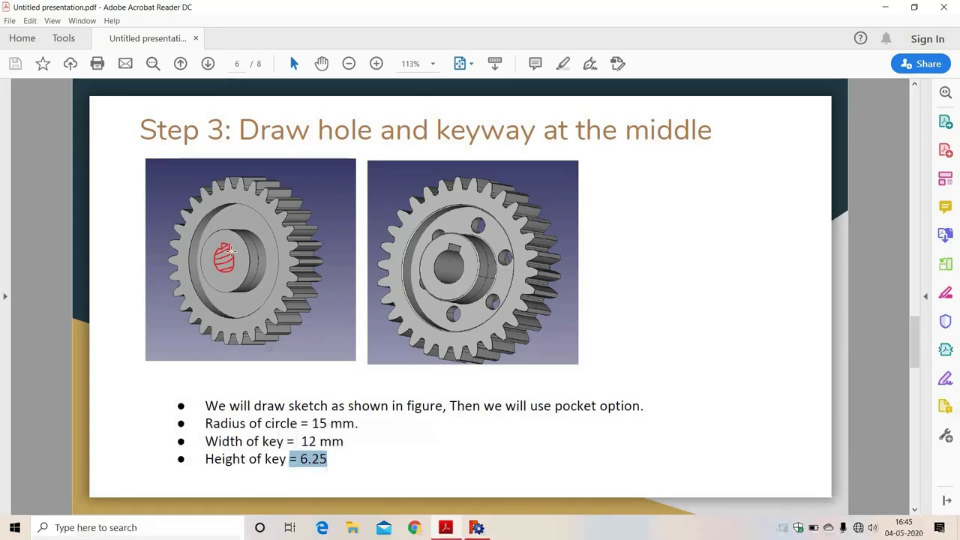
pyautogui.click(478, 529)
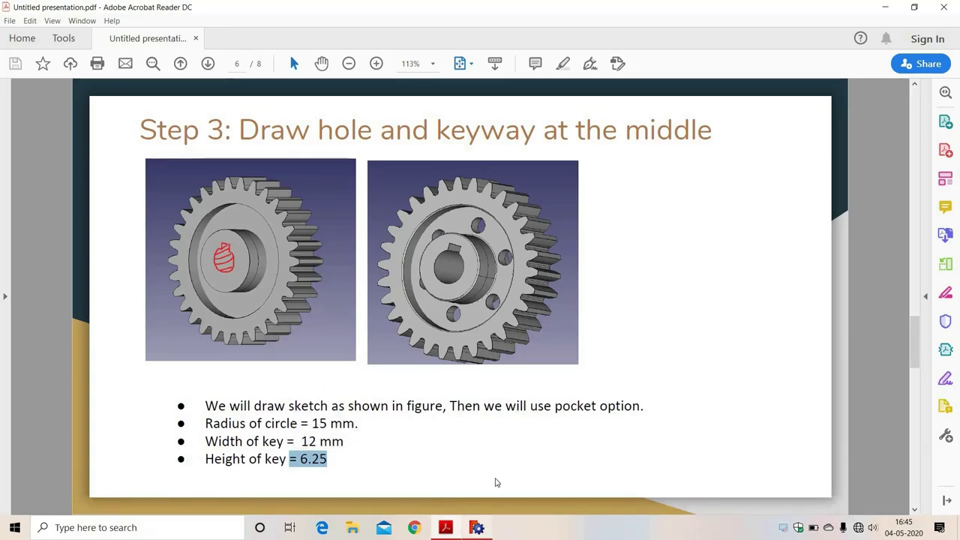
pyautogui.click(557, 262)
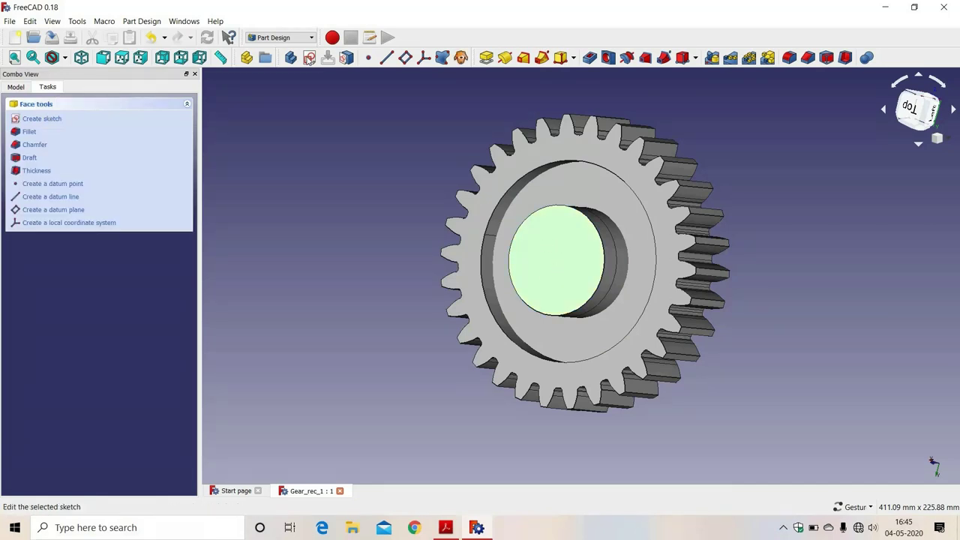
# - Sketch a 15 mm radius circle on the hub face, its centre coincident with the origin
pyautogui.click(308, 59)
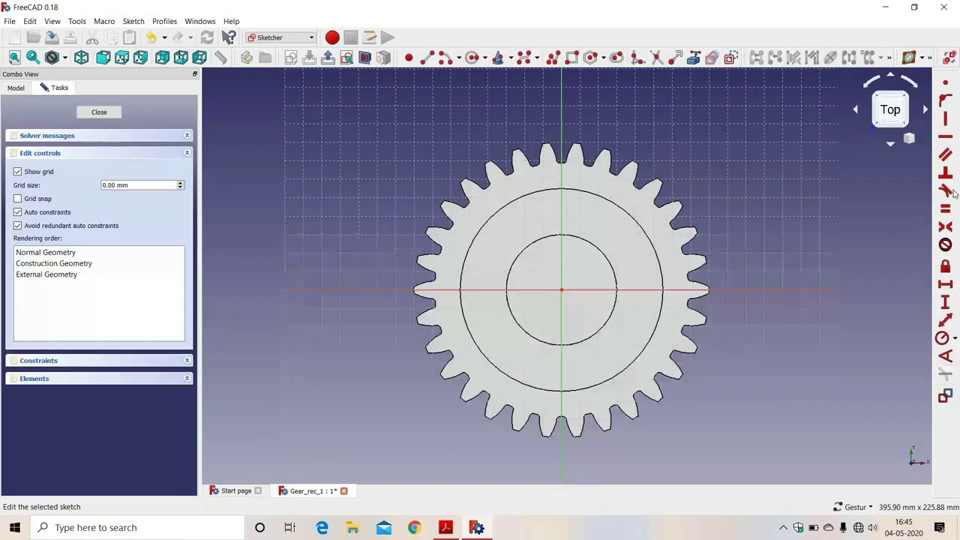
pyautogui.click(471, 58)
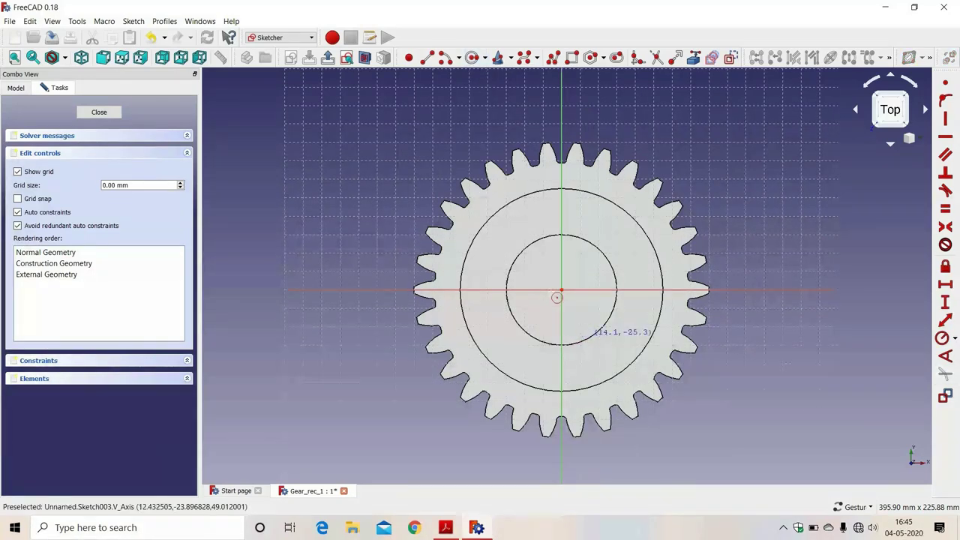
pyautogui.click(562, 290)
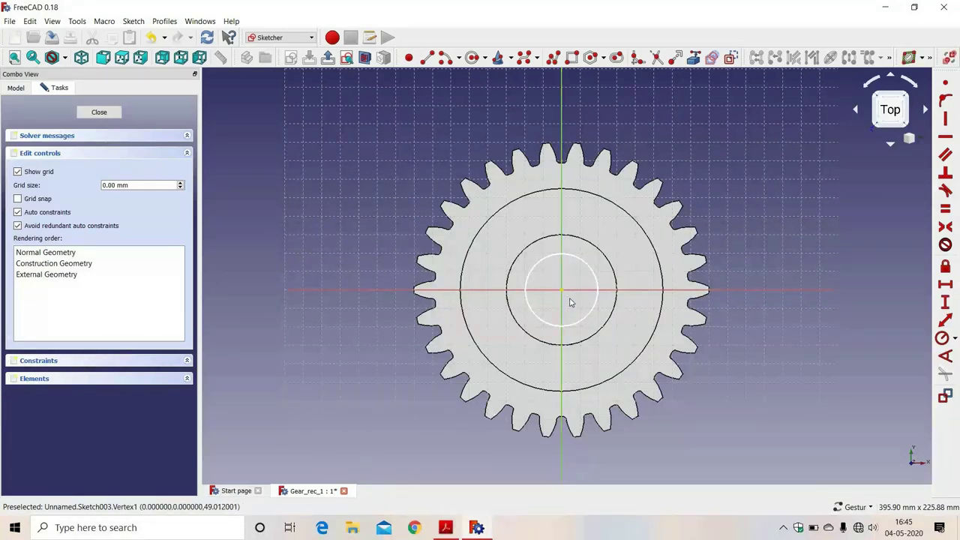
pyautogui.moveTo(570, 300); pyautogui.dragTo(567, 295)
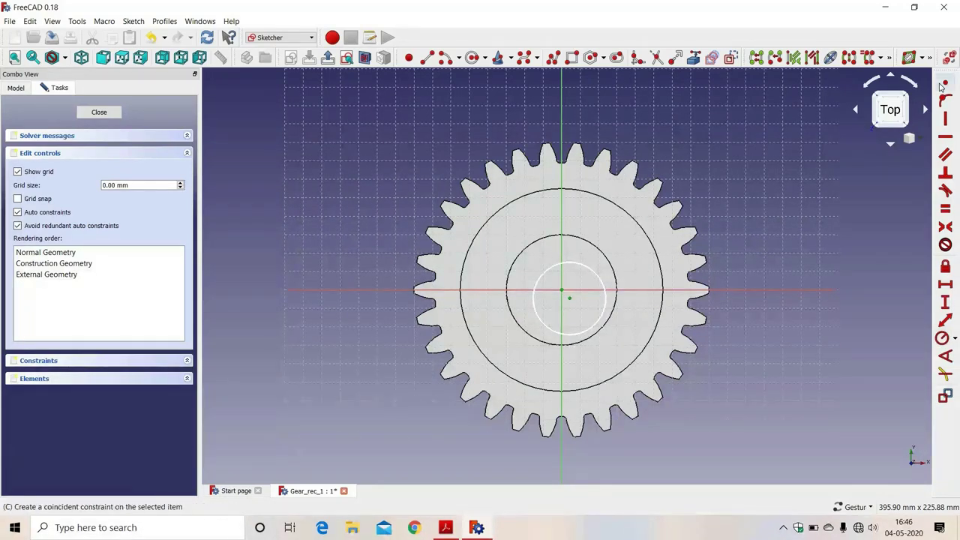
pyautogui.click(944, 87)
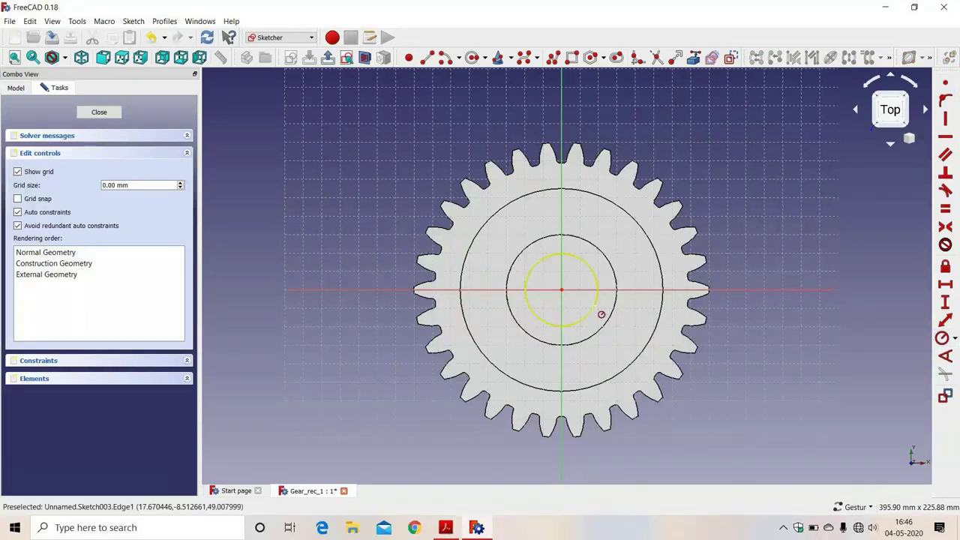
pyautogui.click(594, 311)
pyautogui.write('1')
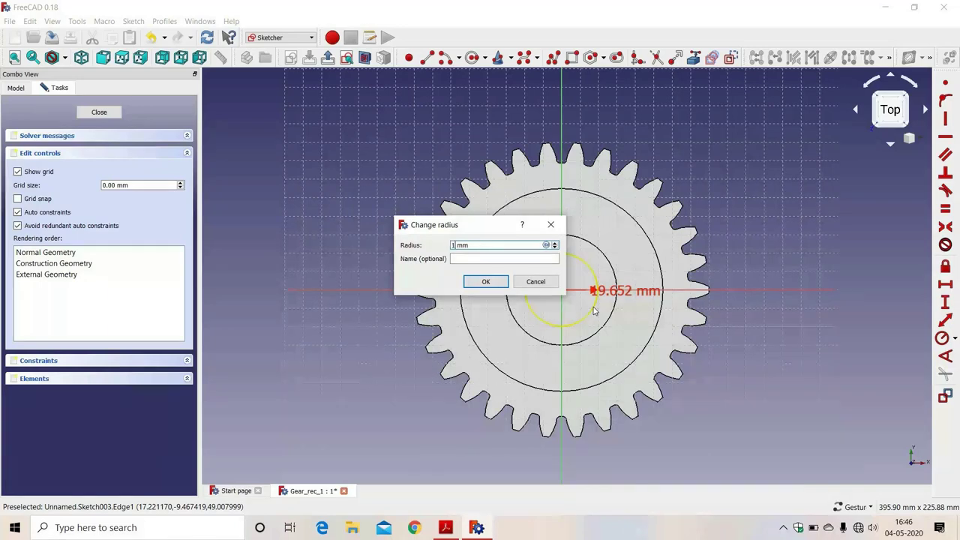
pyautogui.write('5')
pyautogui.press('Return')
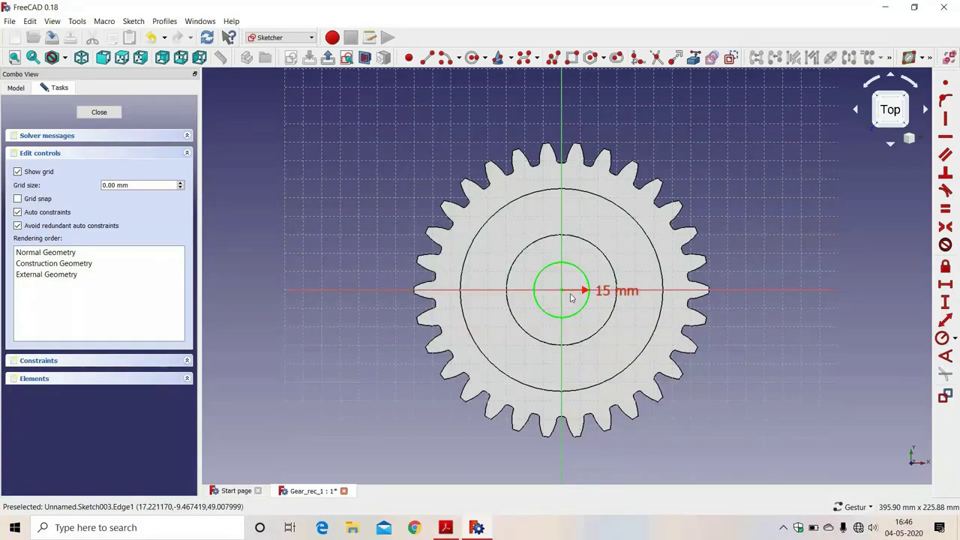
# - Draw a short horizontally-constrained line above the 15 mm circle, then bring up the keyway slide
pyautogui.click(427, 58)
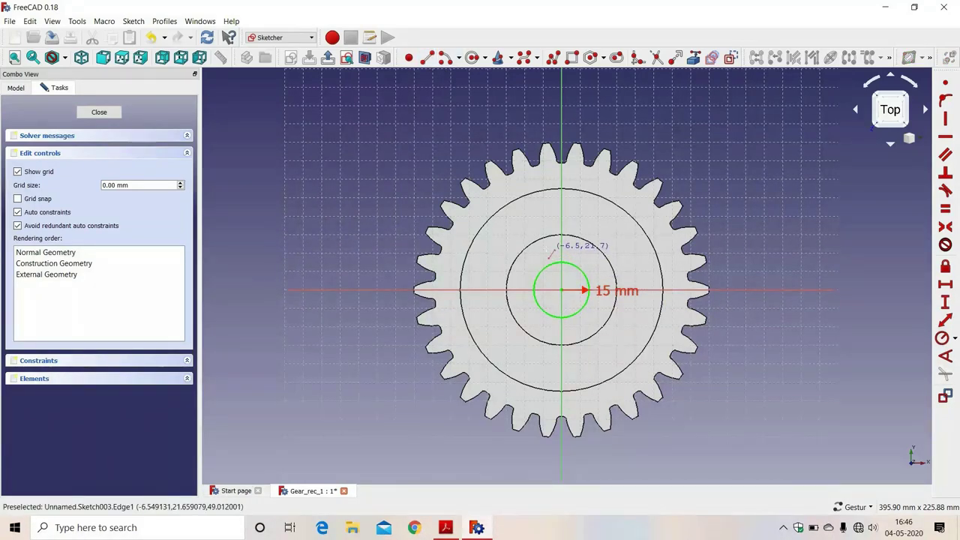
pyautogui.click(545, 249)
pyautogui.click(575, 249)
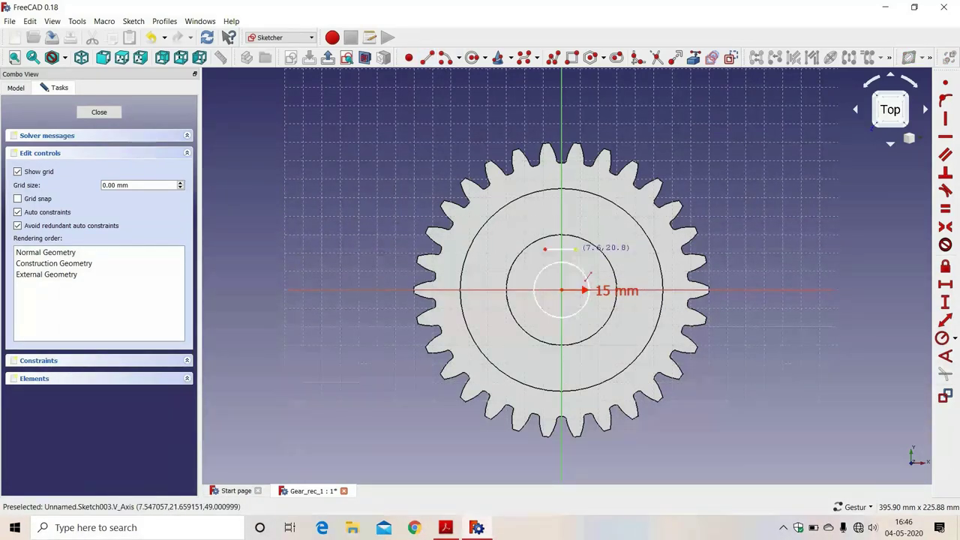
pyautogui.rightClick(584, 277)
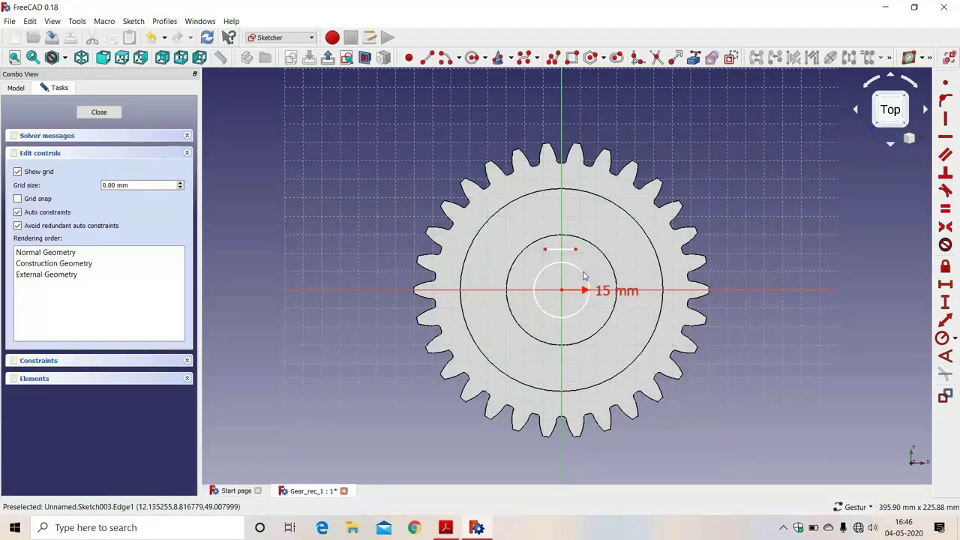
pyautogui.click(560, 249)
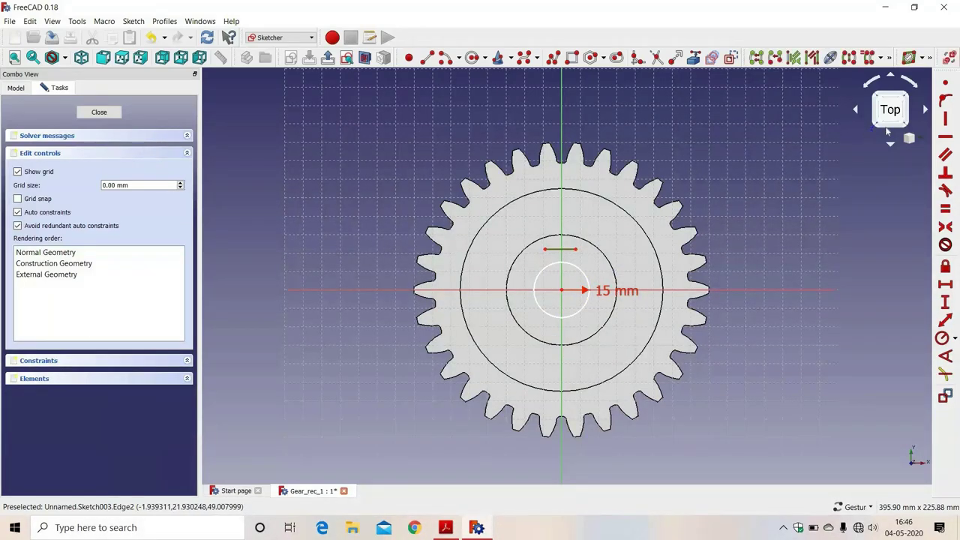
pyautogui.click(946, 138)
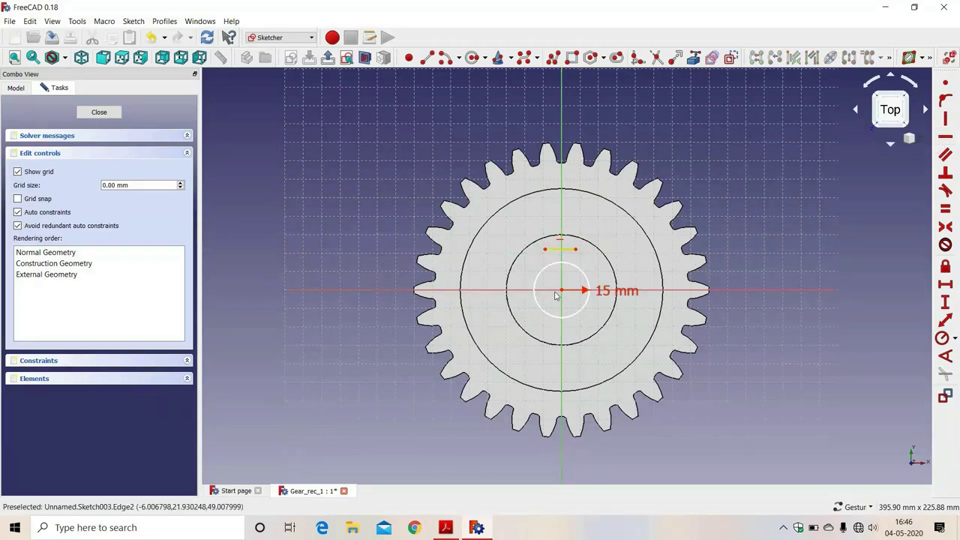
pyautogui.click(446, 529)
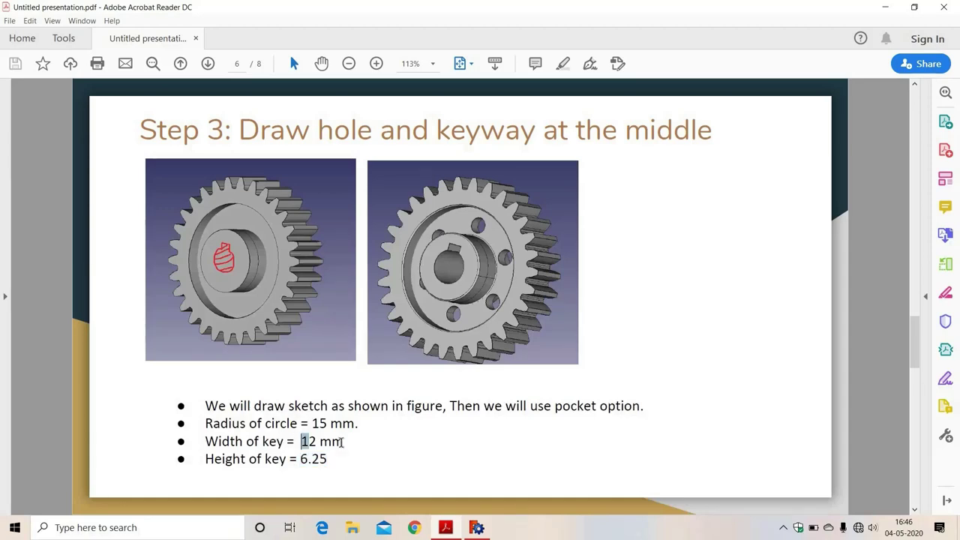
# - Dimension the short keyway line to 12 mm long, checking the key width on the slide
pyautogui.moveTo(301, 441); pyautogui.dragTo(343, 442)
pyautogui.hotkey('alt', 'Tab')
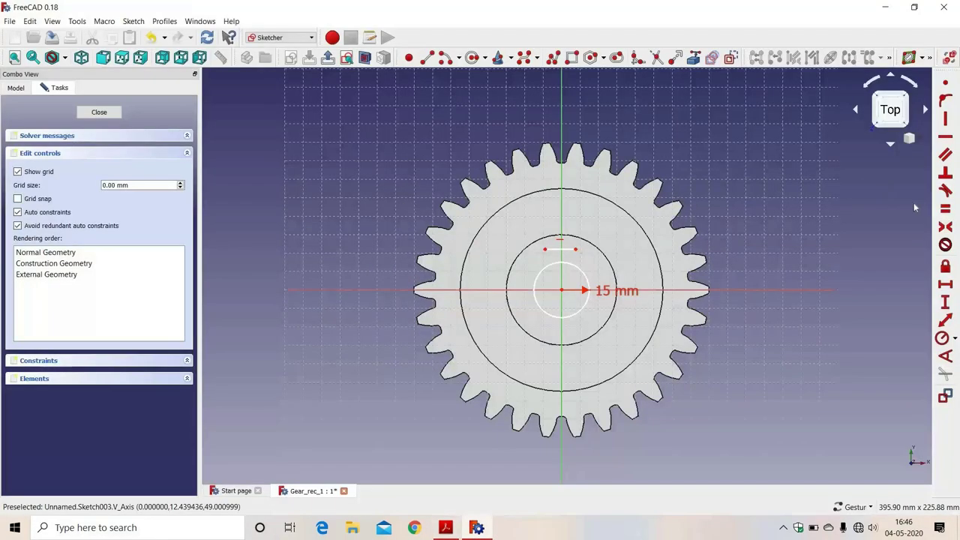
pyautogui.click(945, 285)
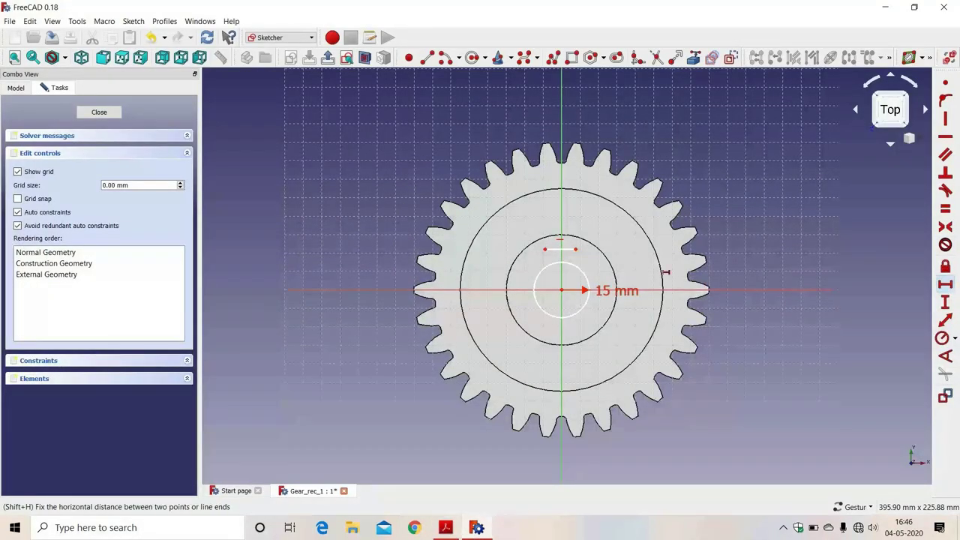
pyautogui.click(560, 250)
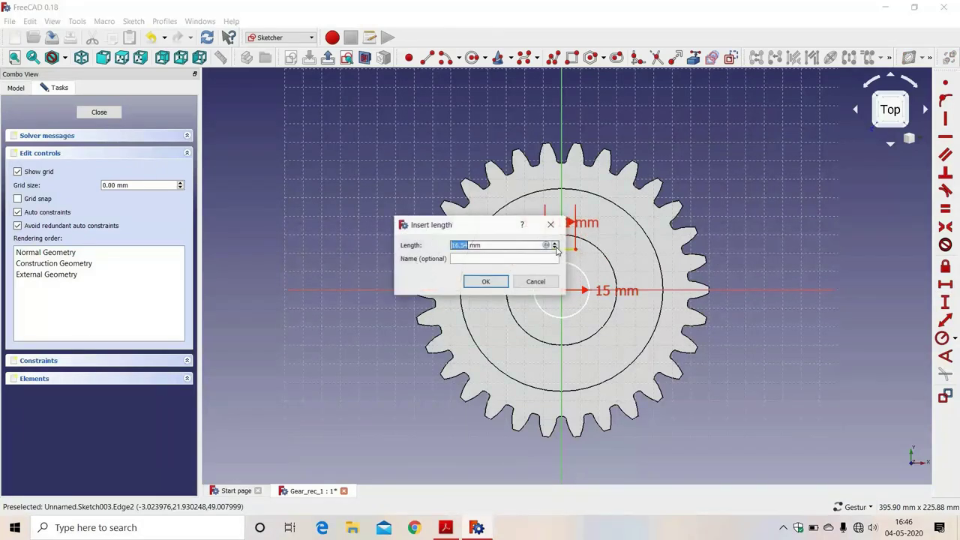
pyautogui.write('12')
pyautogui.press('Return')
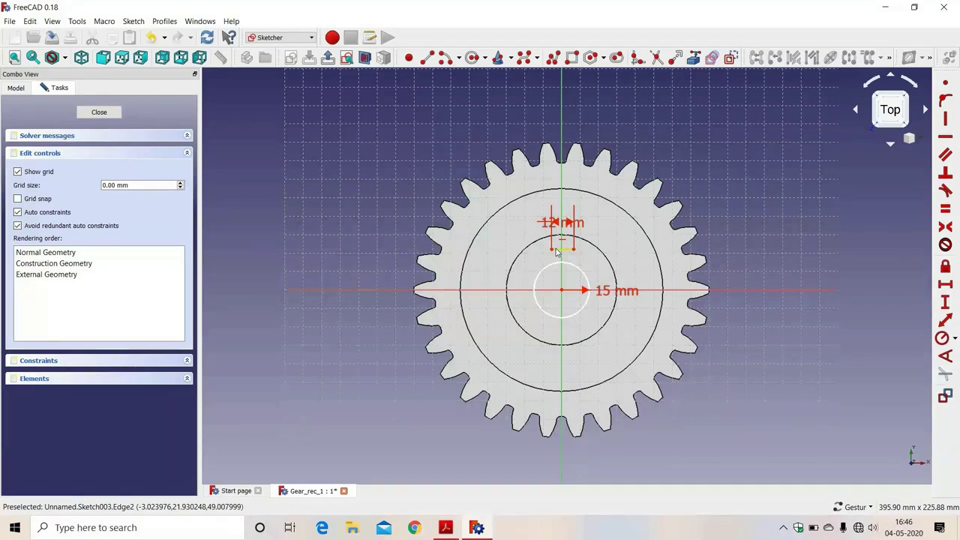
pyautogui.click(445, 528)
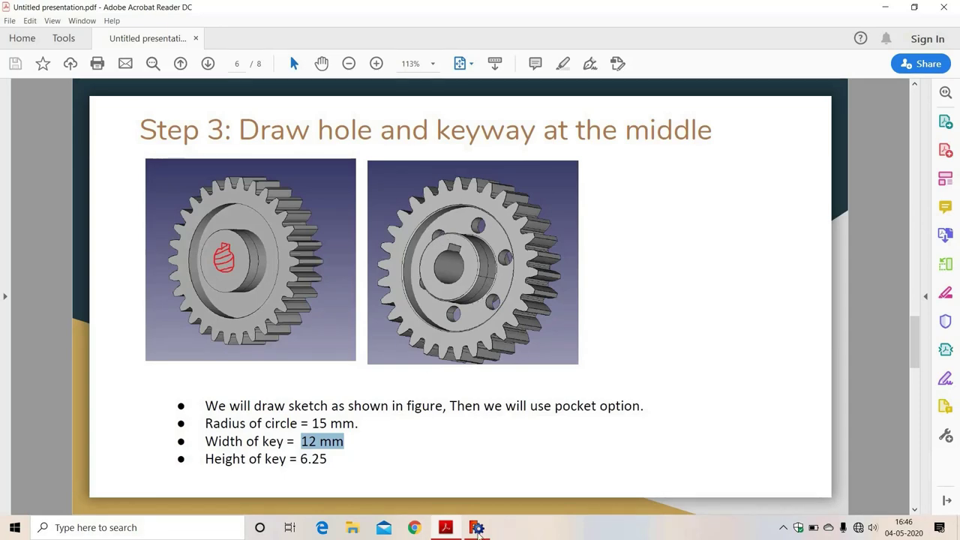
pyautogui.hotkey('alt', 'Tab')
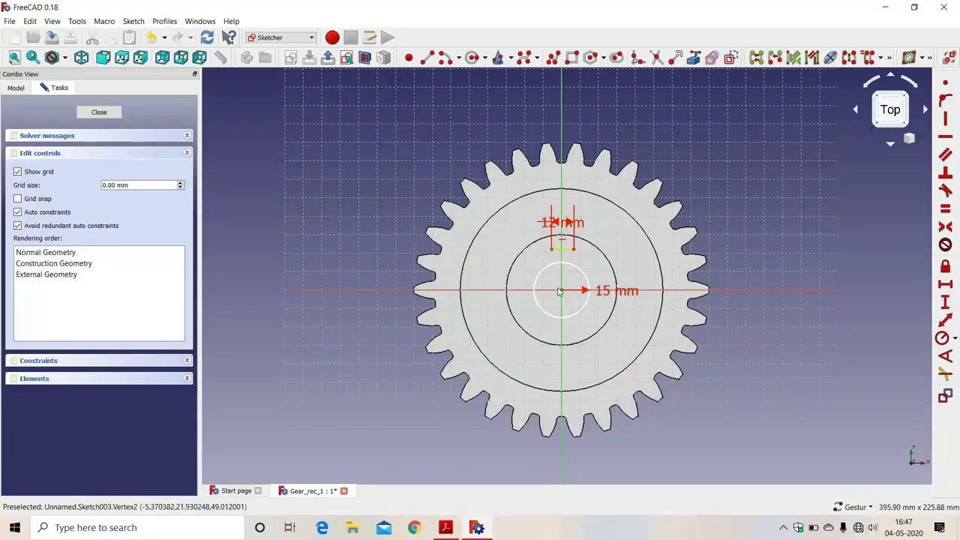
# - Place the key line 21.25 mm above the centre and 6 mm from the vertical axis, moving labels clear
pyautogui.click(945, 302)
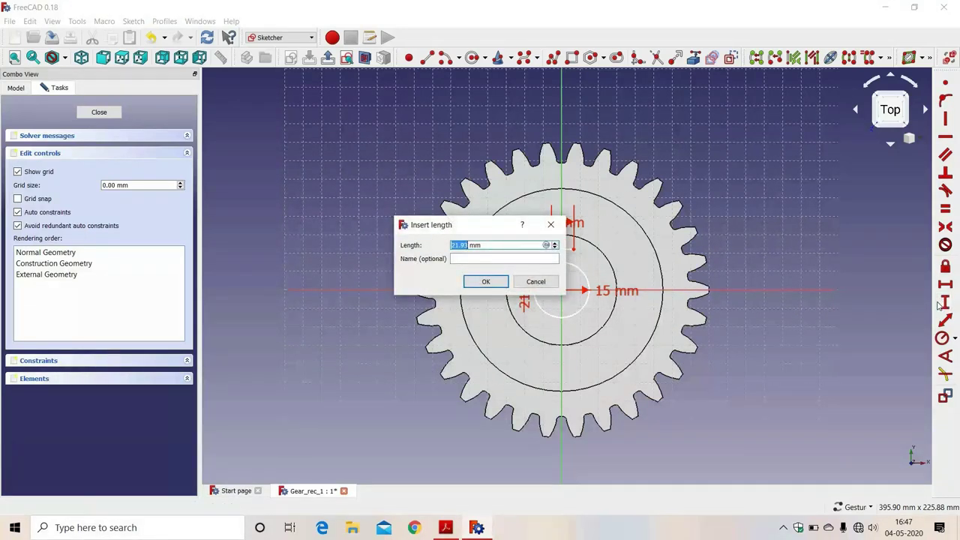
pyautogui.write('1')
pyautogui.press('Return')
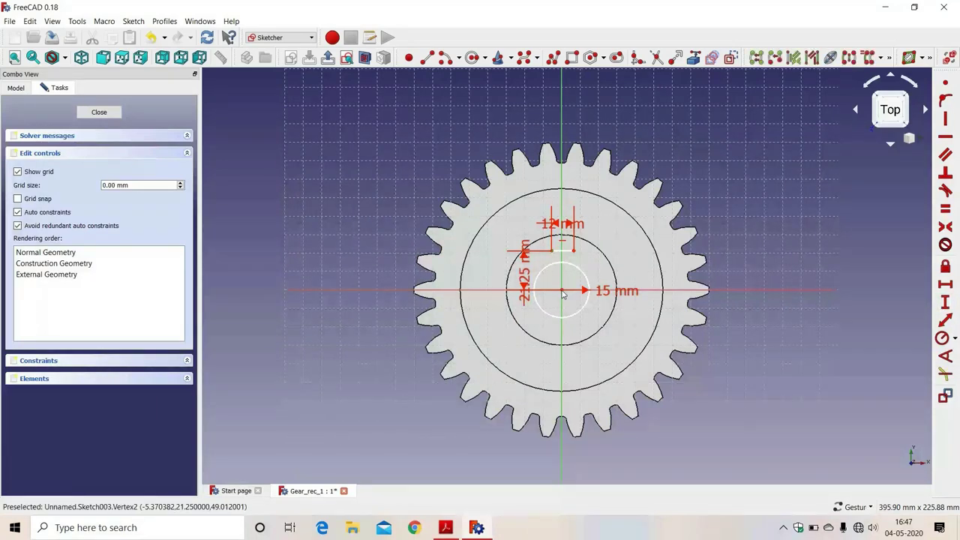
pyautogui.click(946, 286)
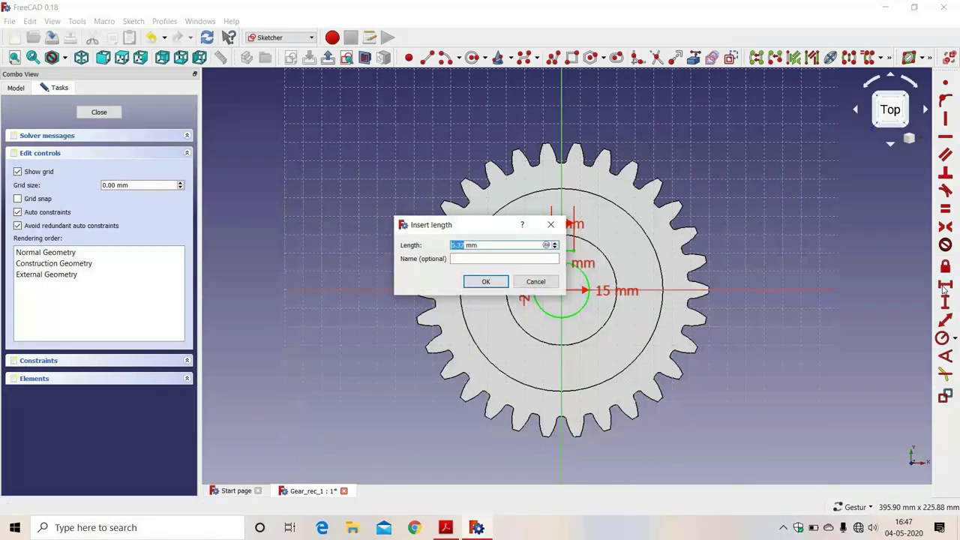
pyautogui.write('6')
pyautogui.press('Return')
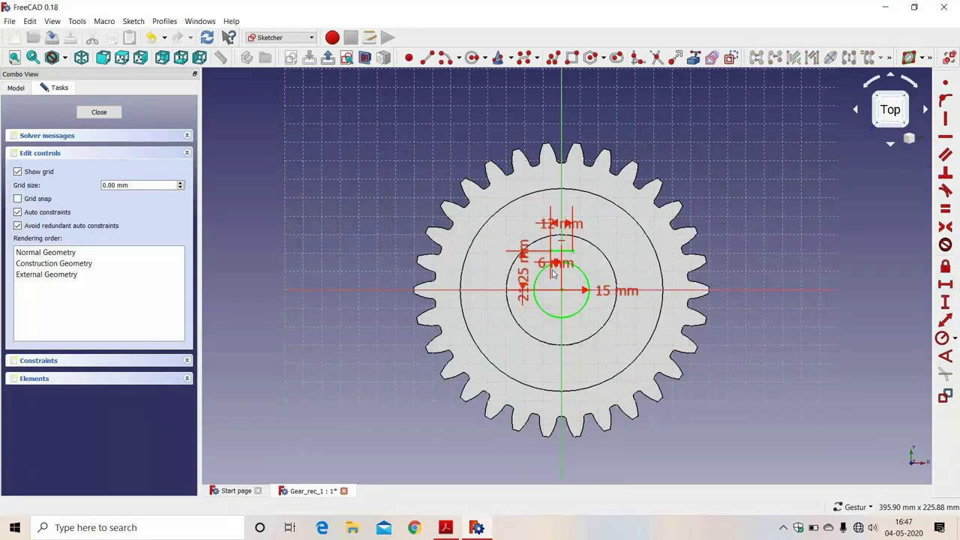
pyautogui.moveTo(546, 264)
pyautogui.mouseDown()
pyautogui.moveTo(522, 362)
pyautogui.moveTo(504, 357)
pyautogui.mouseUp()
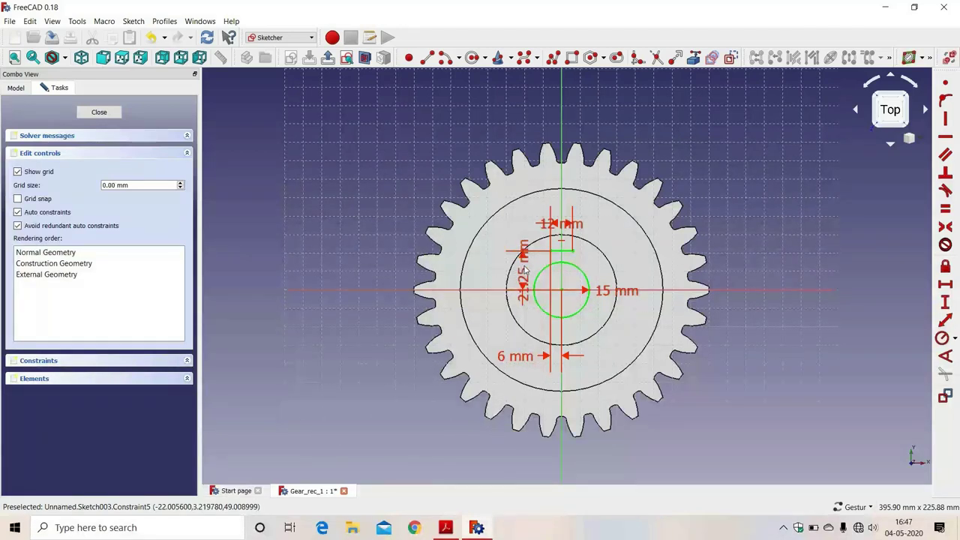
pyautogui.moveTo(525, 279); pyautogui.dragTo(484, 279)
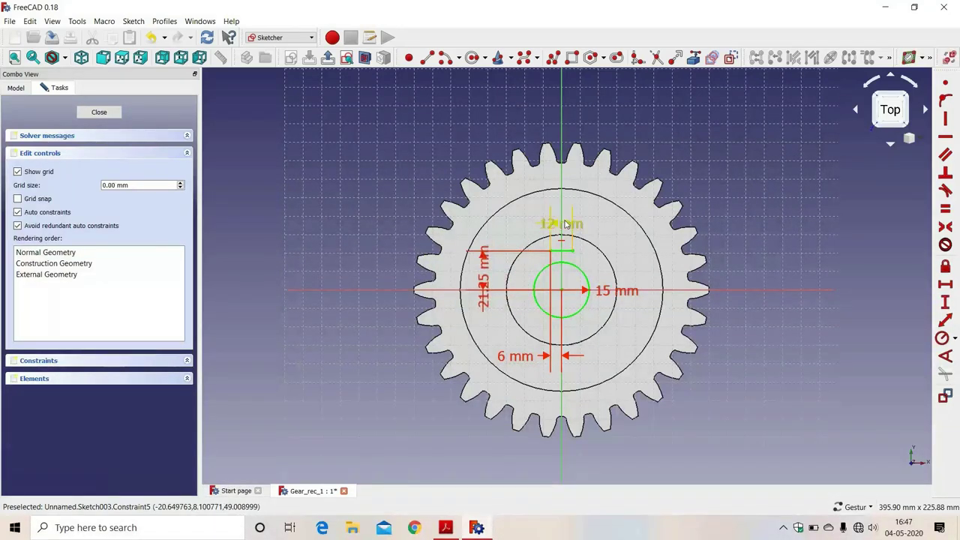
pyautogui.moveTo(554, 223); pyautogui.dragTo(518, 213)
pyautogui.scroll(4, 581, 292)
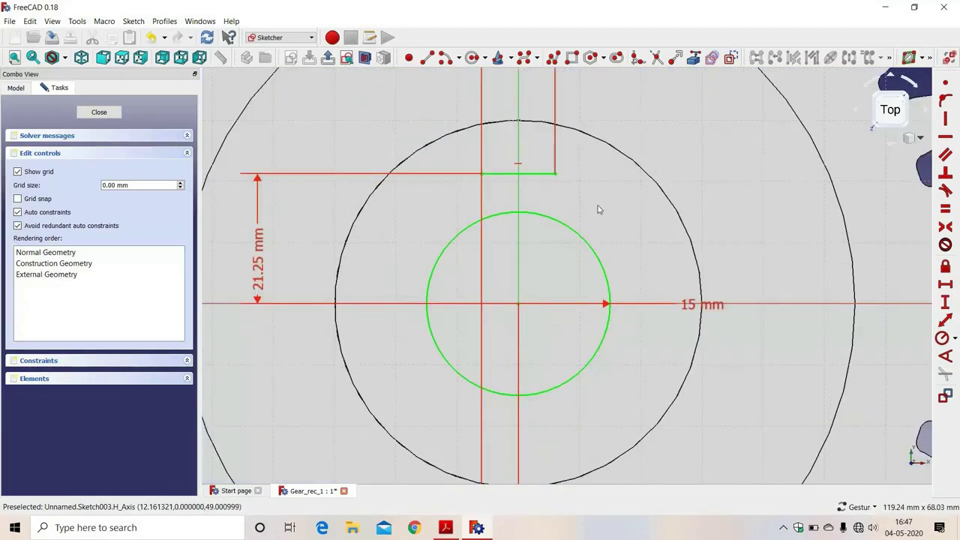
# - Add the right keyway side as a vertical line joined to the key line's right corner
pyautogui.click(426, 58)
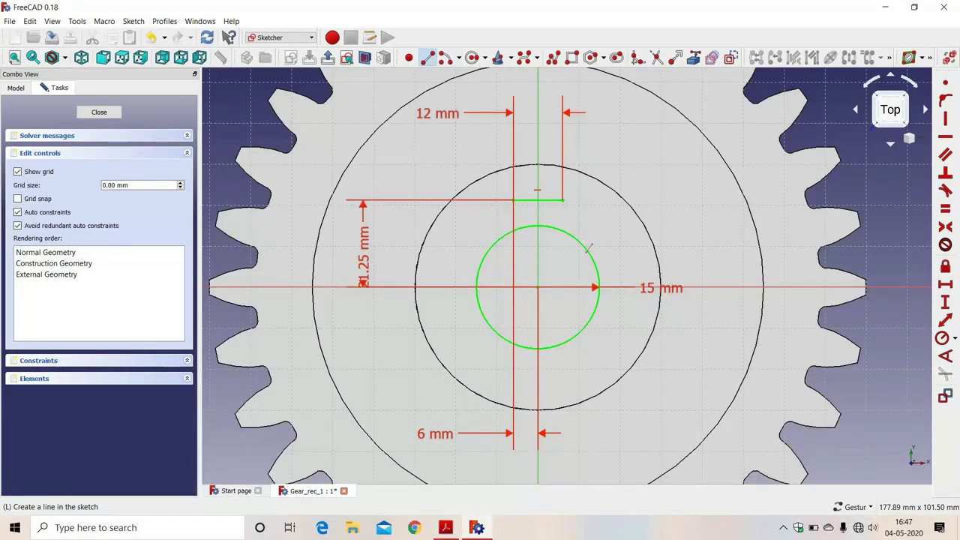
pyautogui.click(618, 302)
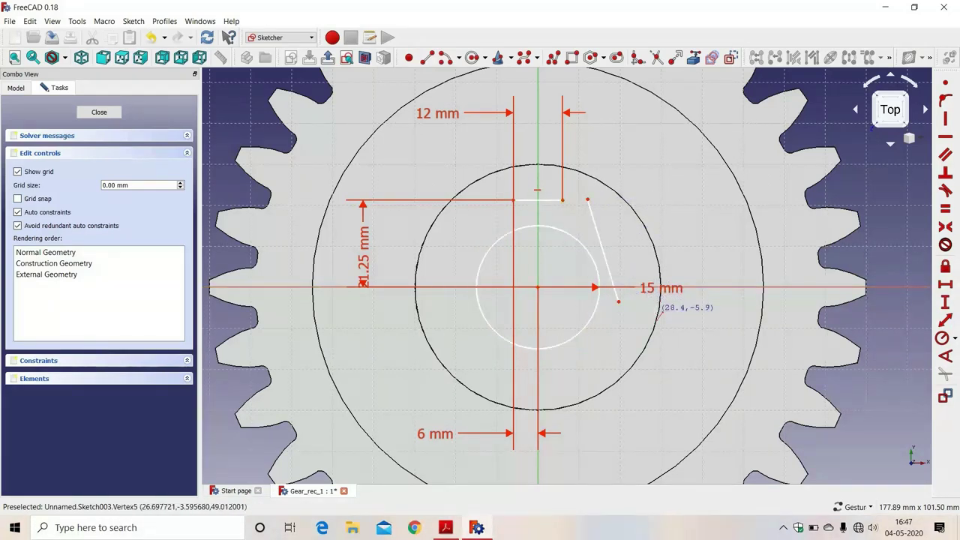
pyautogui.rightClick(656, 316)
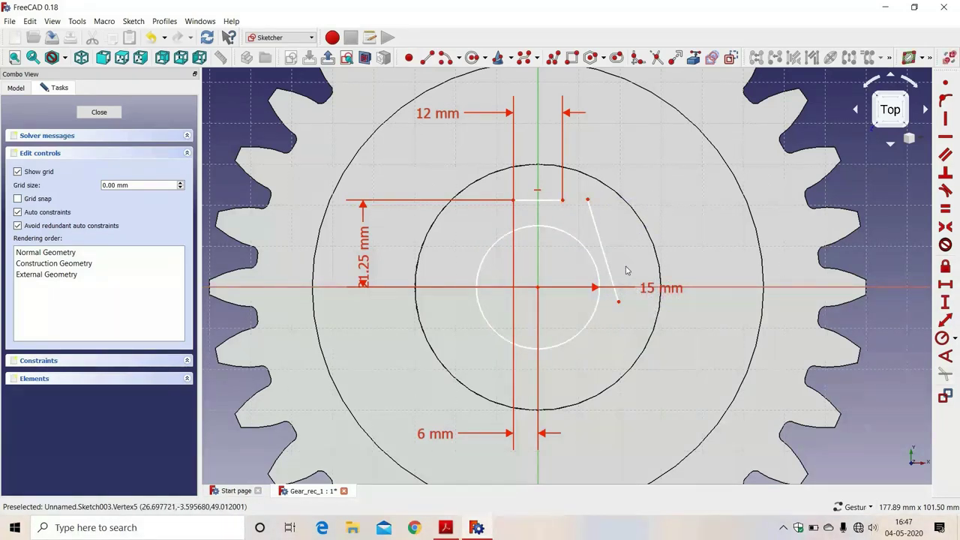
pyautogui.click(573, 205)
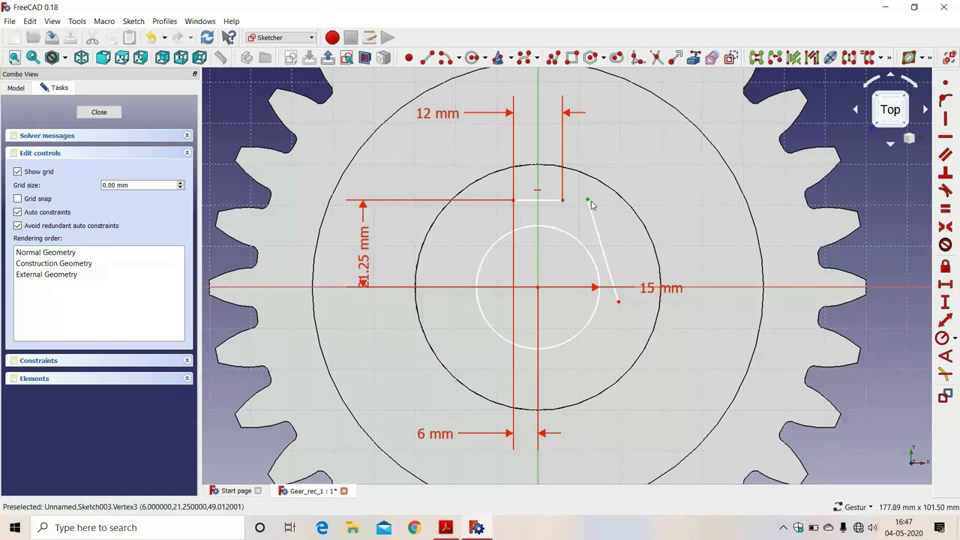
pyautogui.click(591, 205)
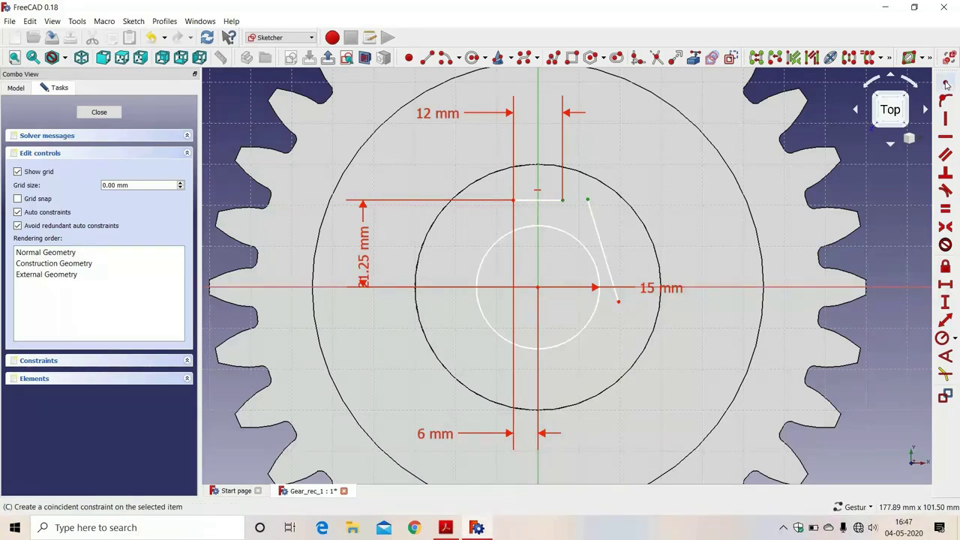
pyautogui.click(946, 85)
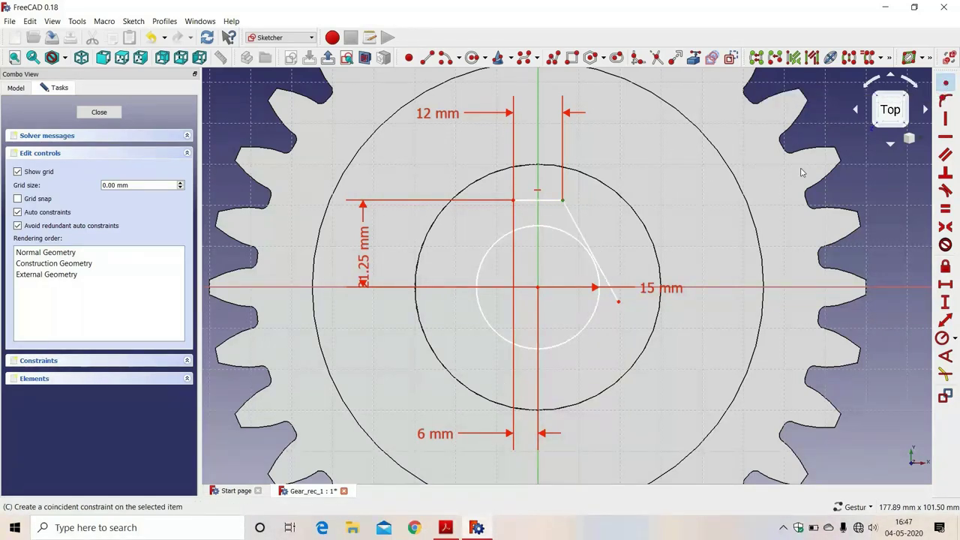
pyautogui.click(577, 228)
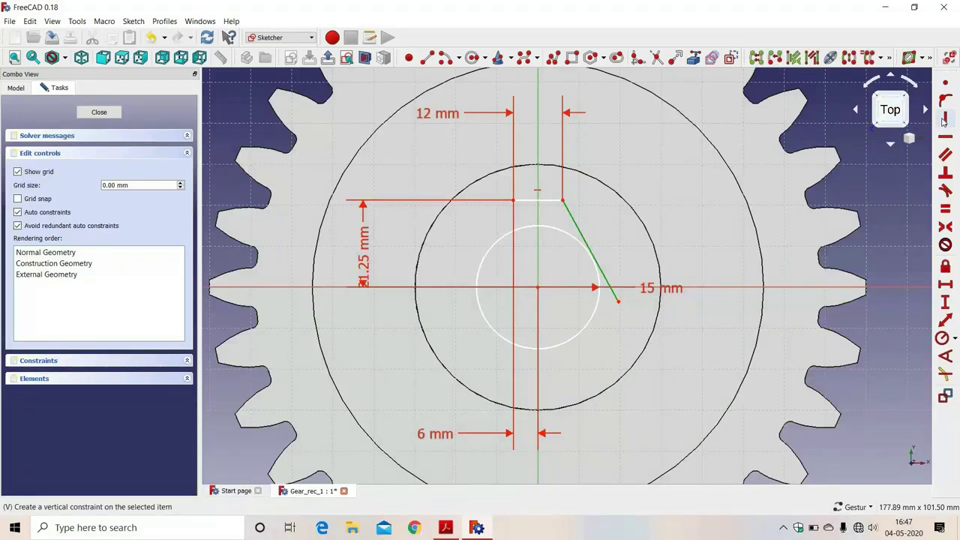
pyautogui.click(944, 119)
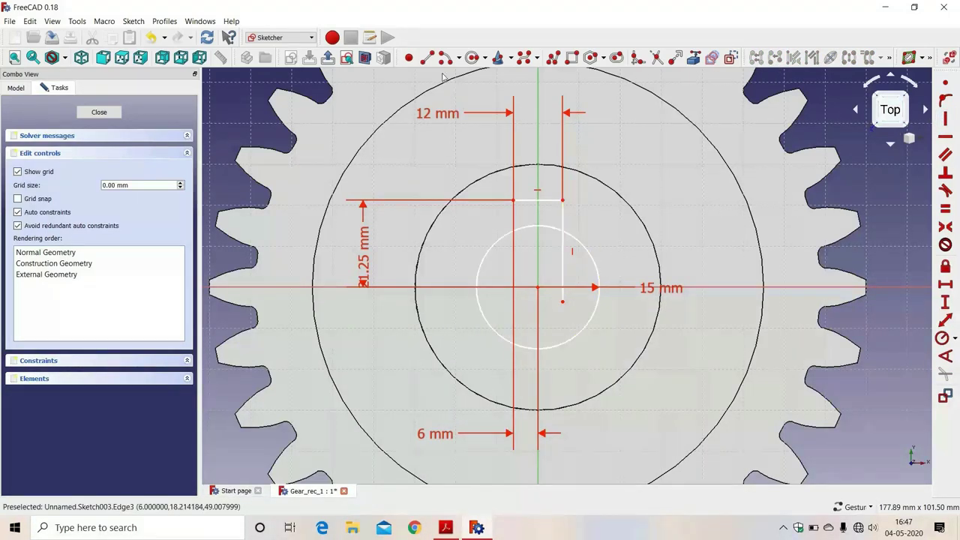
# - Add the left keyway side as a vertical line joined to the key line's left corner
pyautogui.click(426, 58)
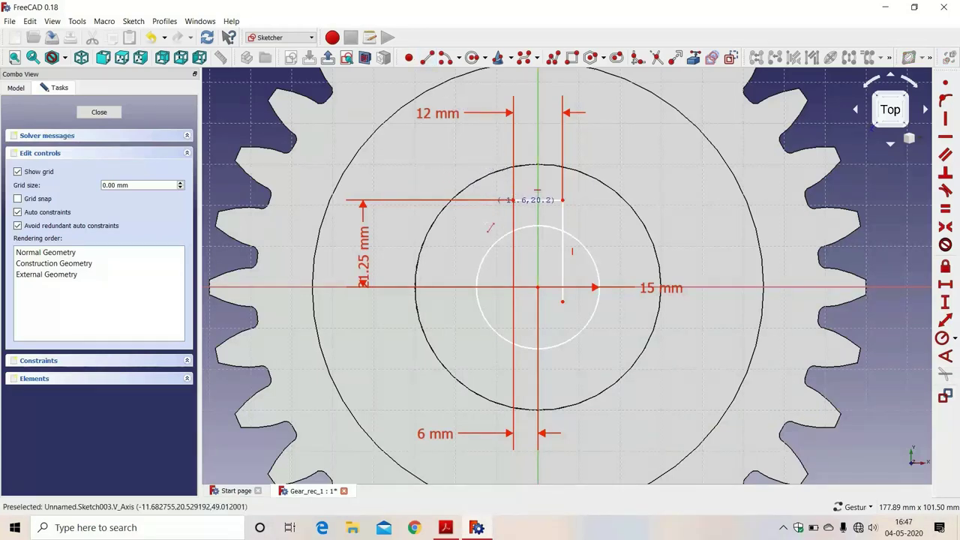
pyautogui.click(487, 213)
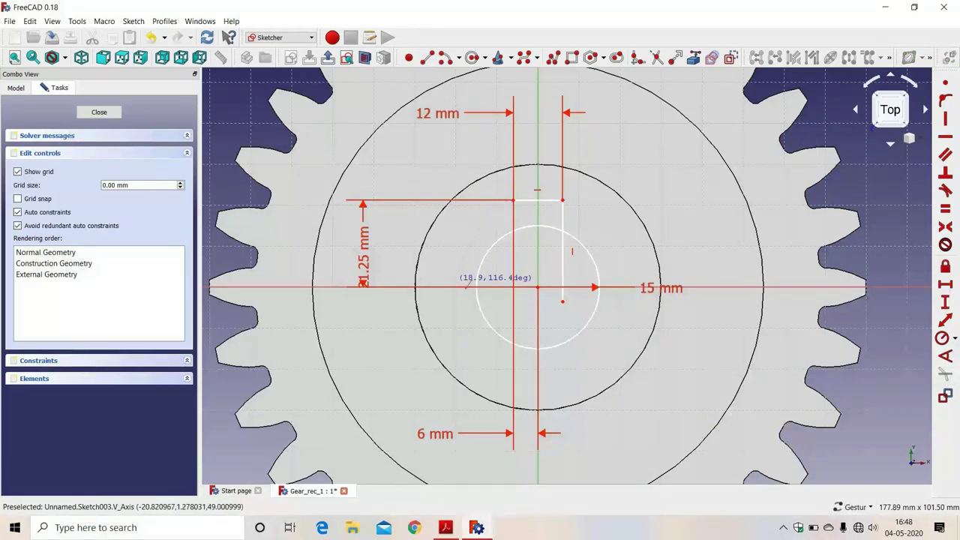
pyautogui.click(447, 283)
pyautogui.rightClick(471, 281)
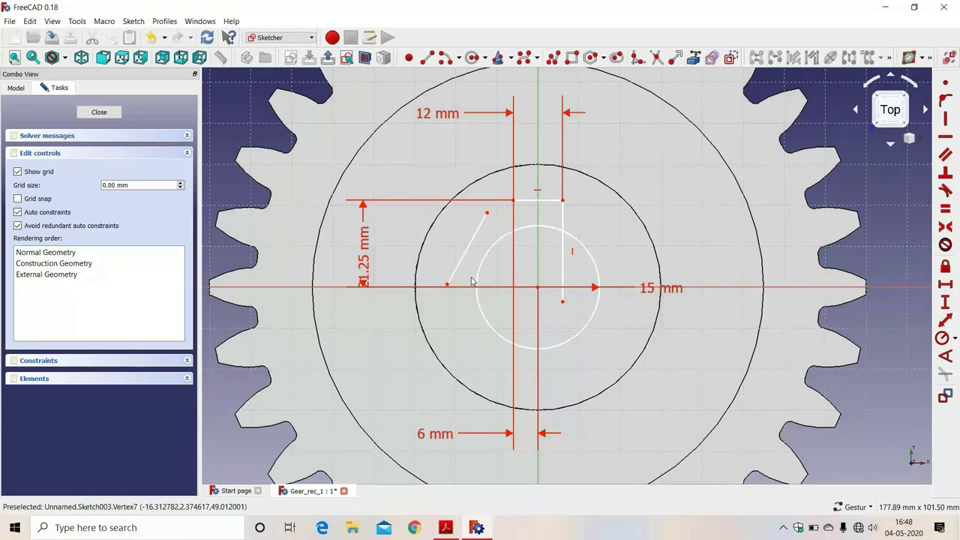
pyautogui.click(487, 214)
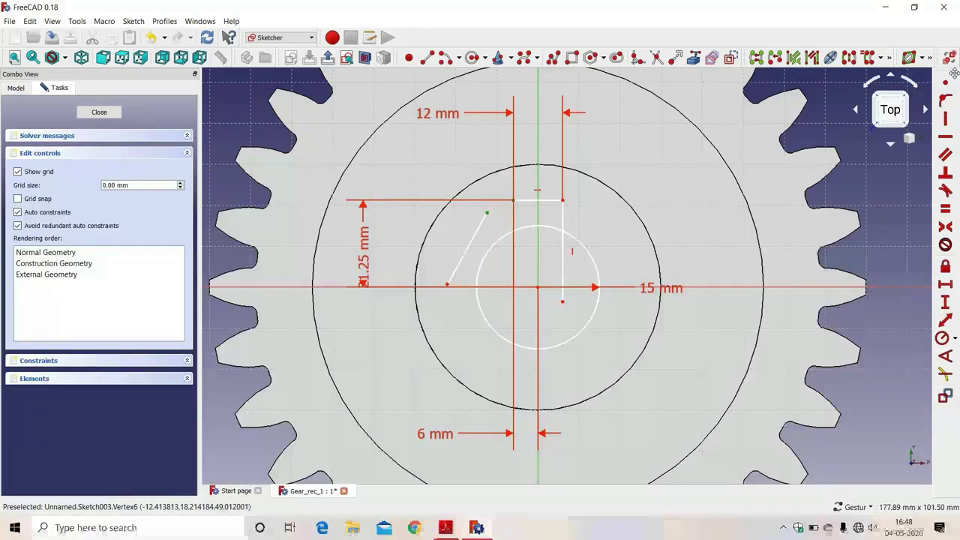
pyautogui.click(948, 85)
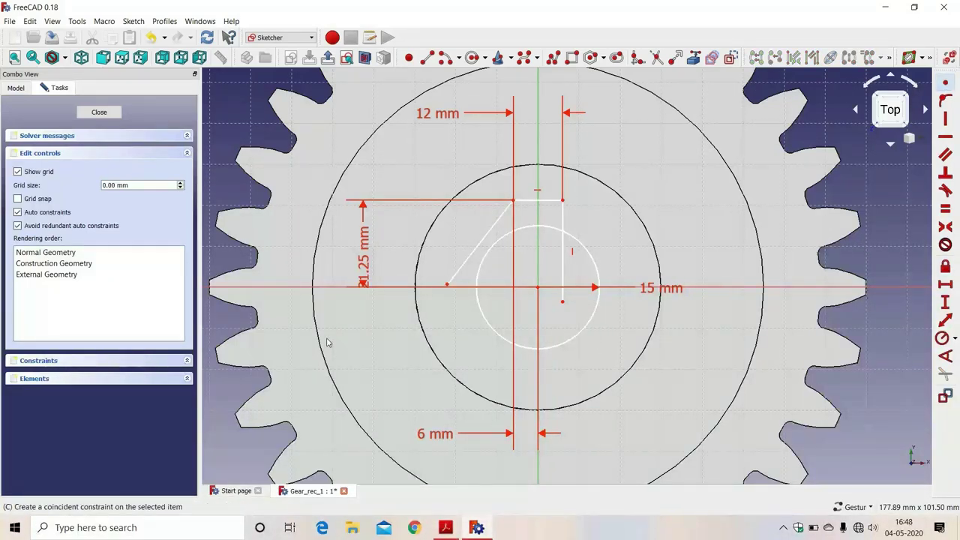
pyautogui.click(480, 249)
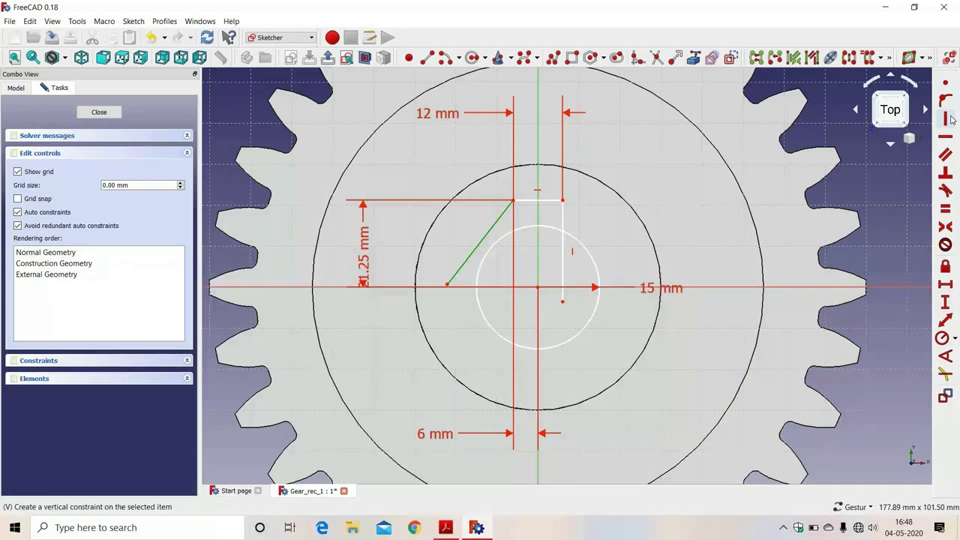
pyautogui.click(947, 119)
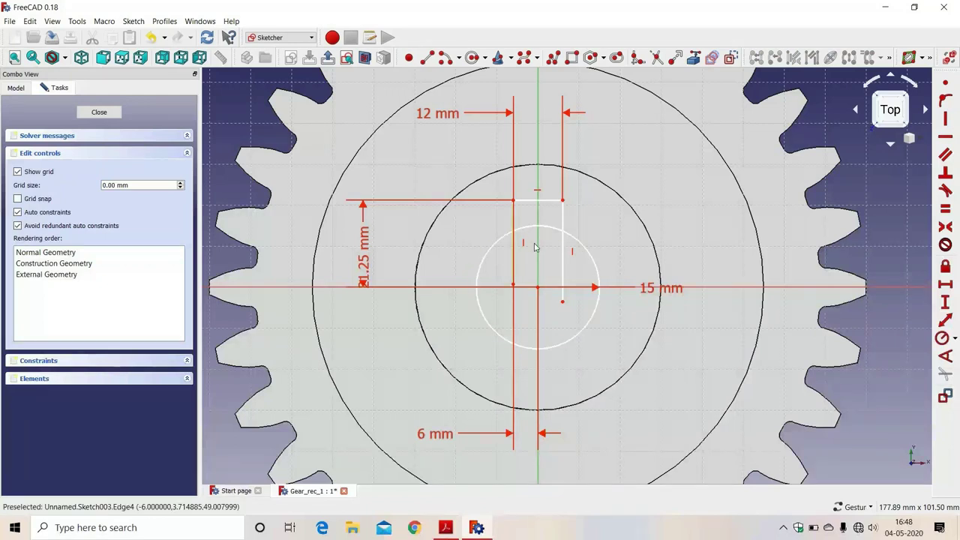
# - Trim the leftover line inside the circle and the arc between the keyway sides
pyautogui.click(655, 58)
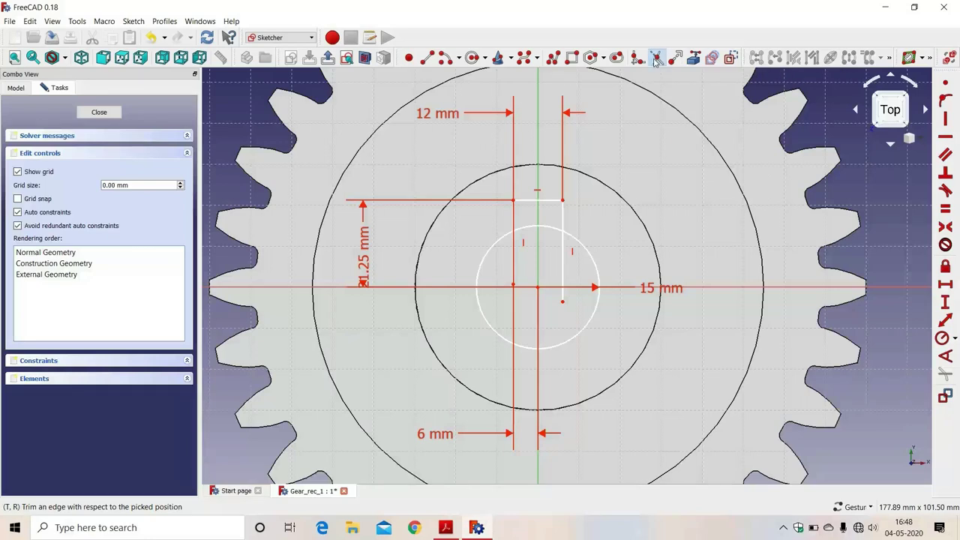
pyautogui.click(564, 253)
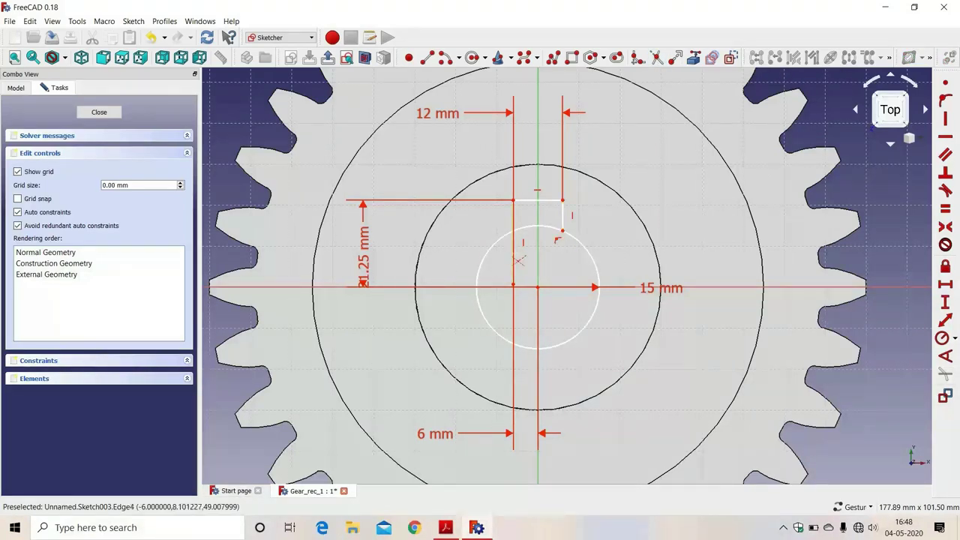
pyautogui.click(537, 228)
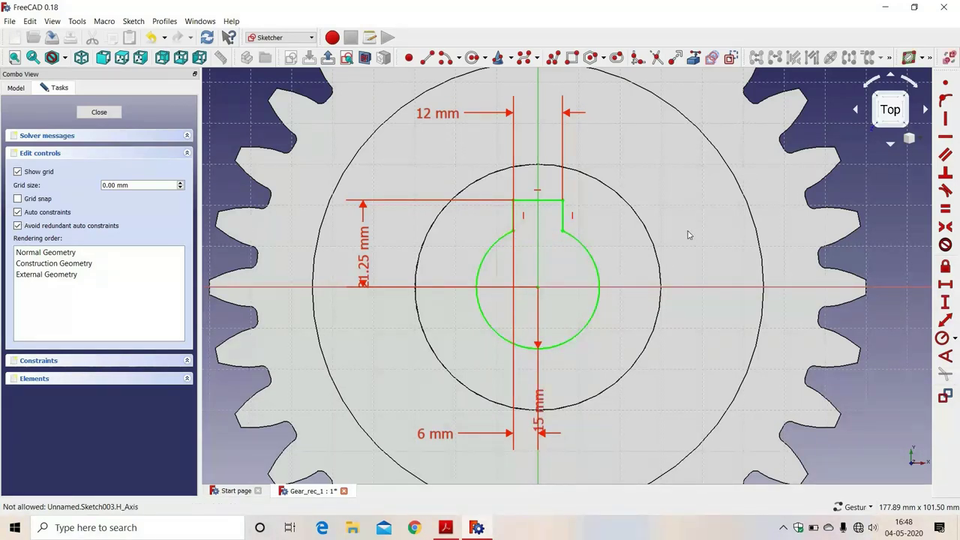
pyautogui.scroll(-2, 689, 234)
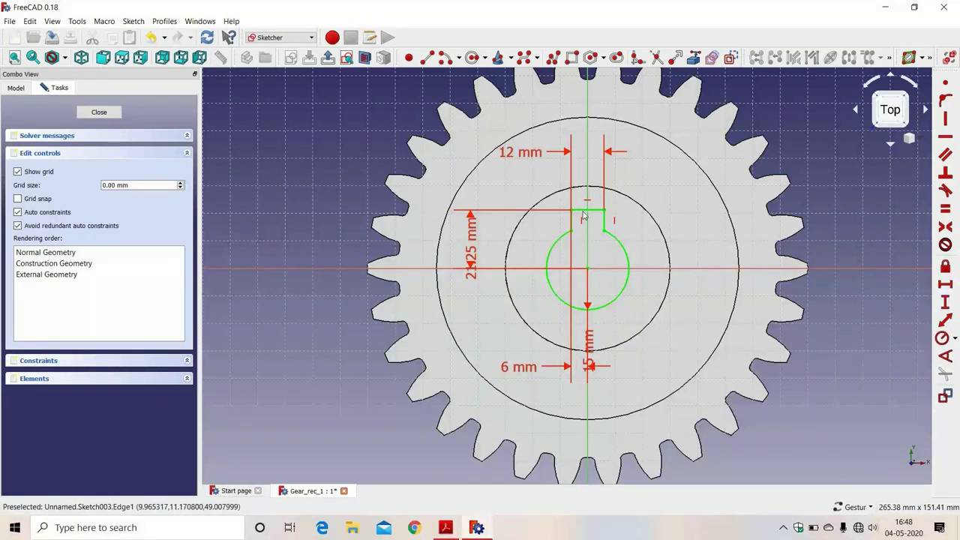
# - Close the keyway sketch and pocket it with type Through all
pyautogui.click(99, 113)
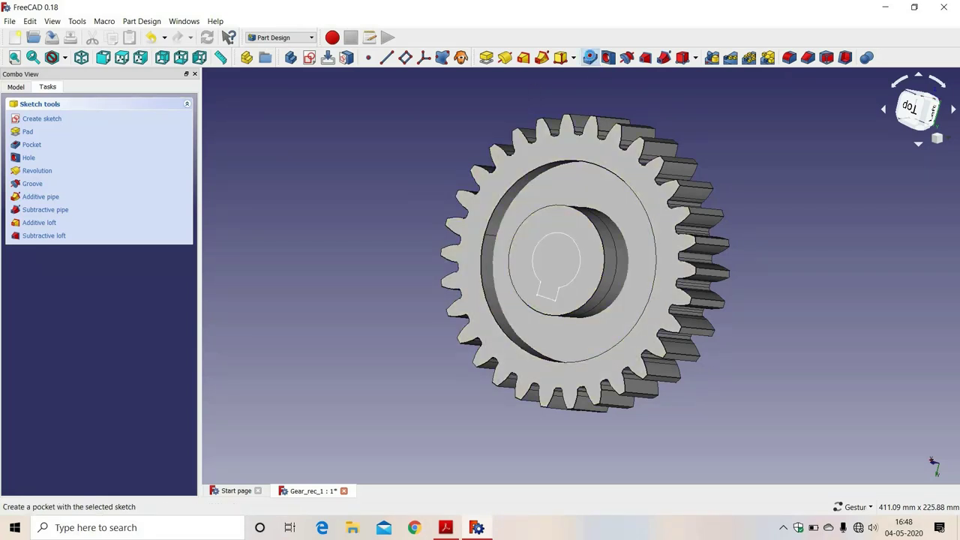
pyautogui.click(591, 58)
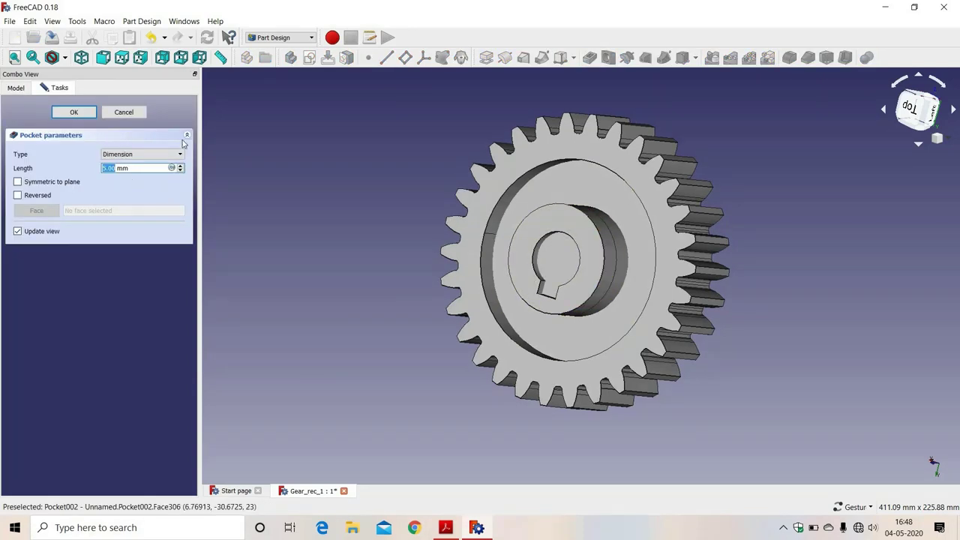
pyautogui.click(121, 155)
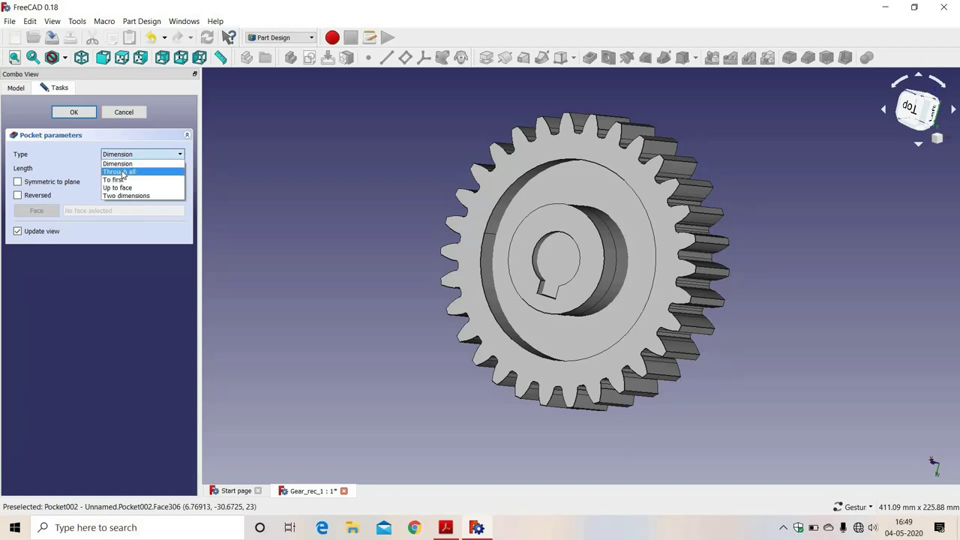
pyautogui.press('Escape')
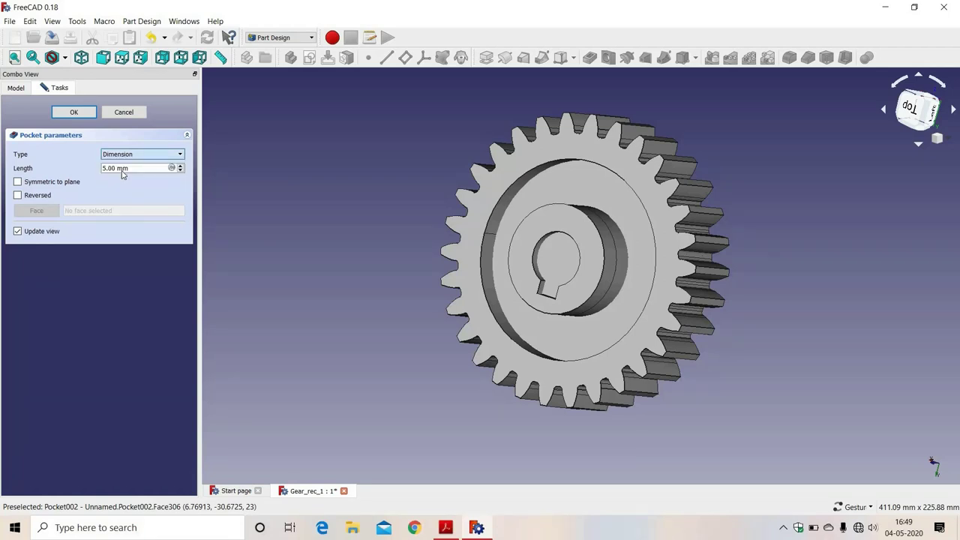
pyautogui.press('Down')
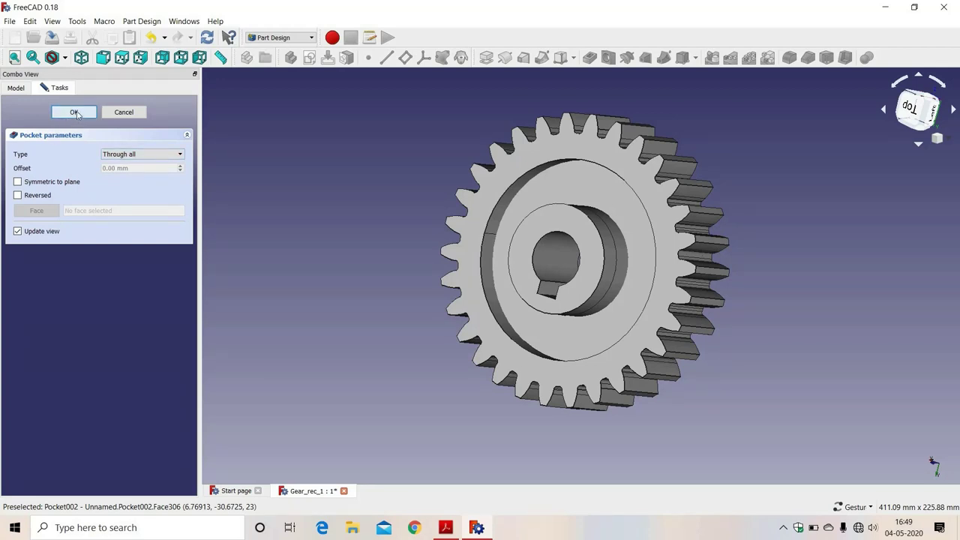
pyautogui.click(75, 114)
# - View the gear from the top, then tilt it to inspect the keyed bore
pyautogui.press('2')
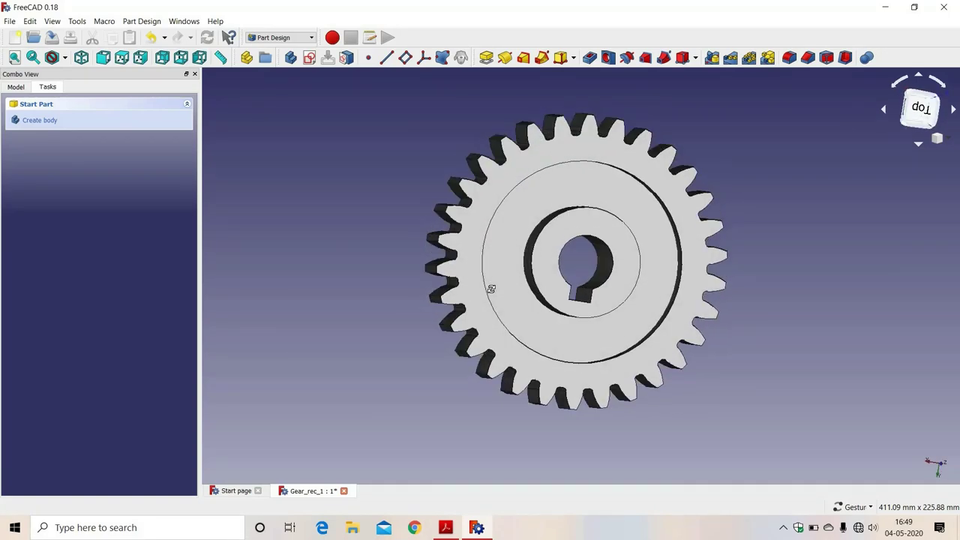
pyautogui.moveTo(492, 289); pyautogui.dragTo(541, 300)
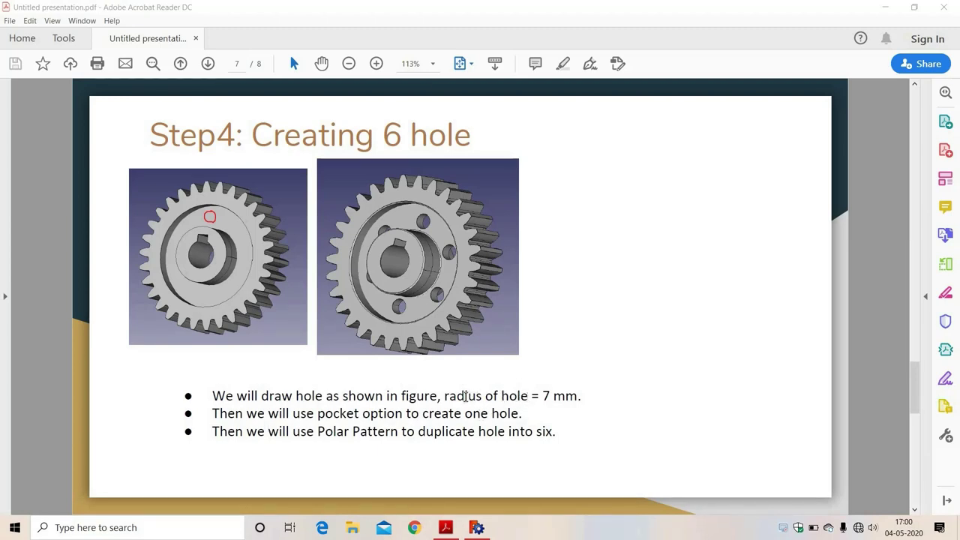
# - Highlight the 'radius of hole = 7 mm' value on the Step4 slide, then return to FreeCAD
pyautogui.moveTo(444, 396); pyautogui.dragTo(582, 397)
pyautogui.click(477, 529)
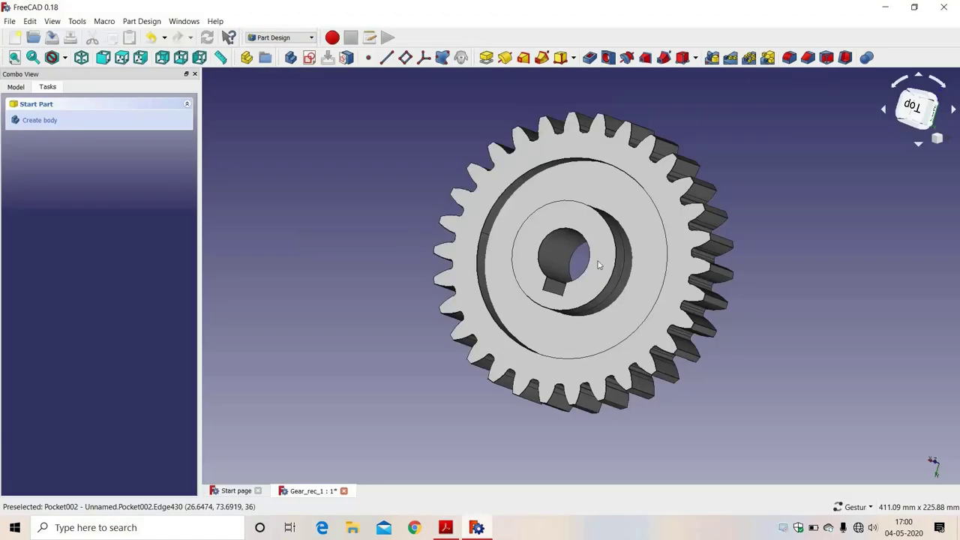
# - Start a sketch on the recessed ring face and draw a small circle above the hub
pyautogui.click(641, 279)
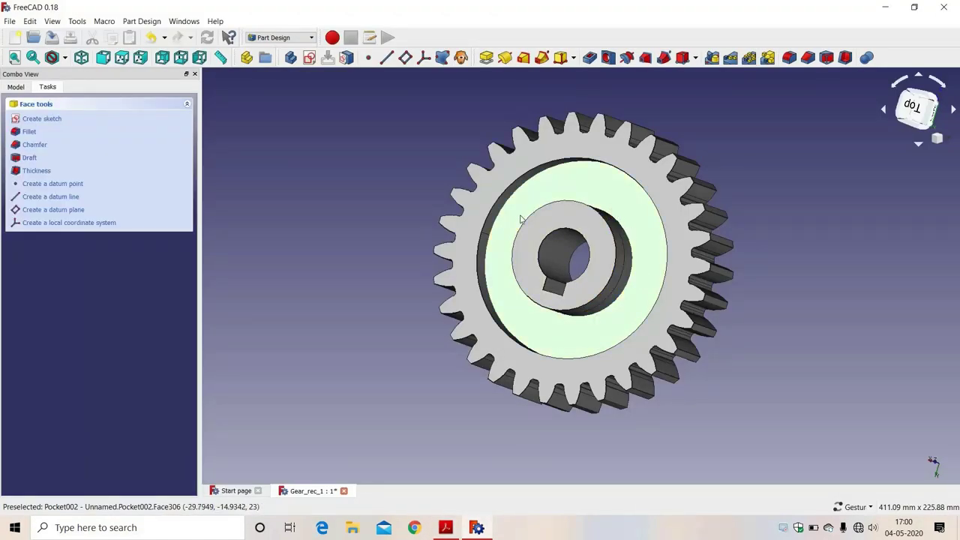
pyautogui.click(310, 58)
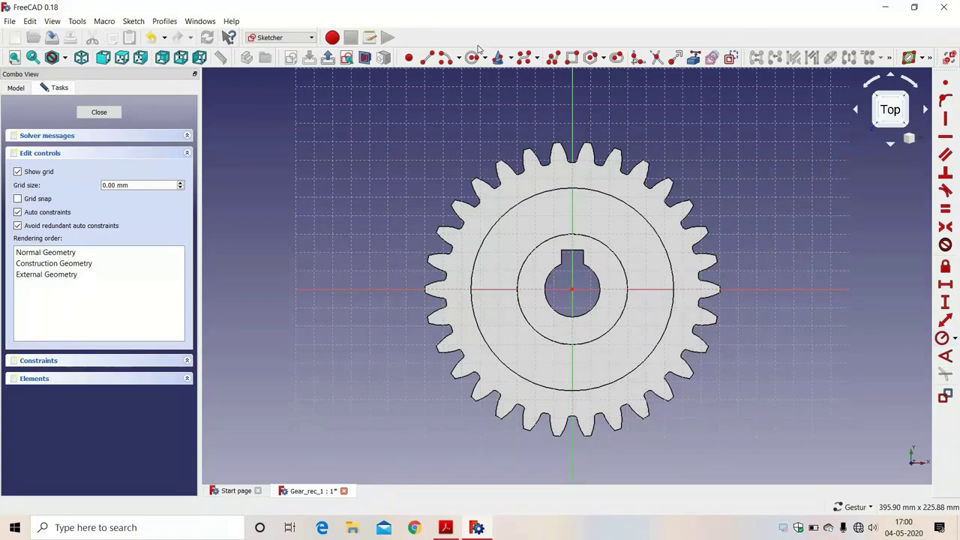
pyautogui.click(473, 57)
pyautogui.click(591, 215)
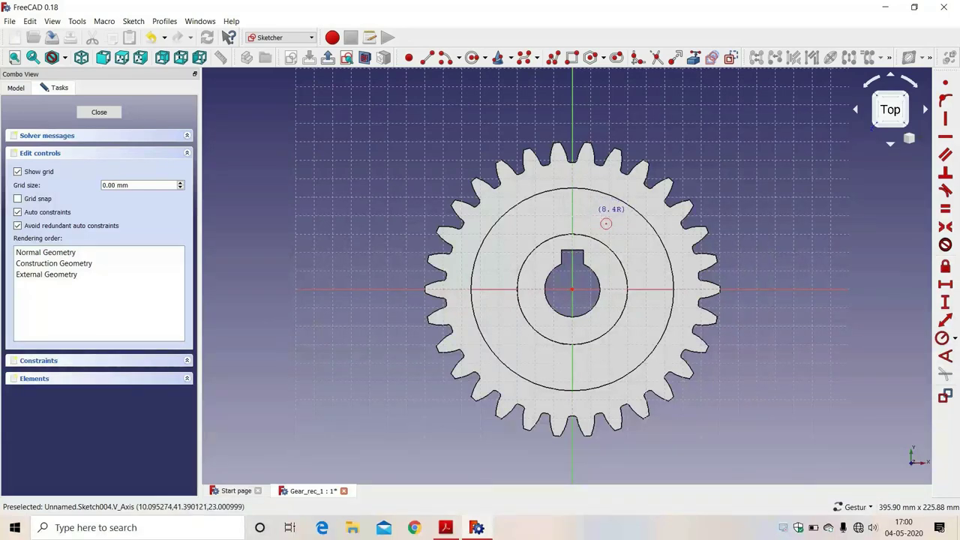
pyautogui.click(597, 214)
pyautogui.rightClick(604, 223)
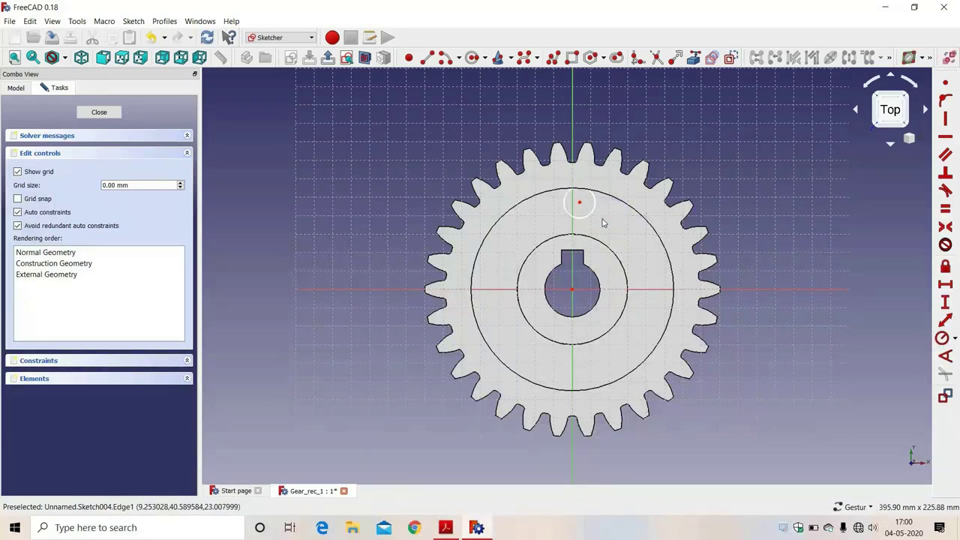
# - Constrain the small circle's radius to 7 mm
pyautogui.click(593, 214)
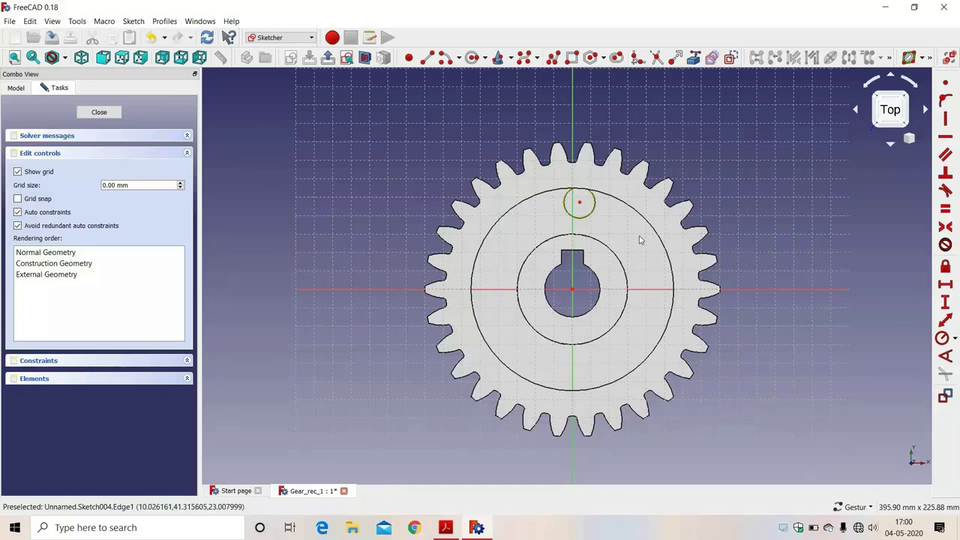
pyautogui.click(942, 338)
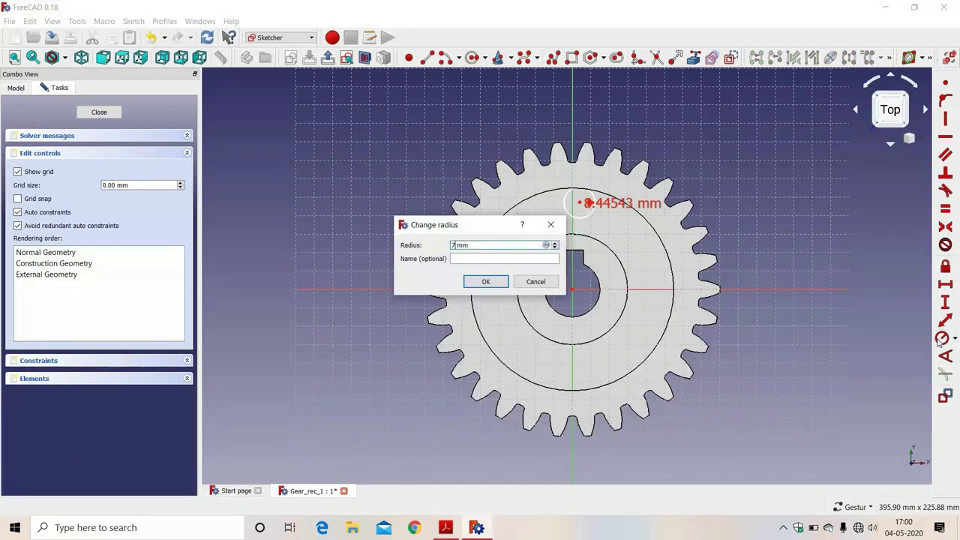
pyautogui.write('7')
pyautogui.press('Return')
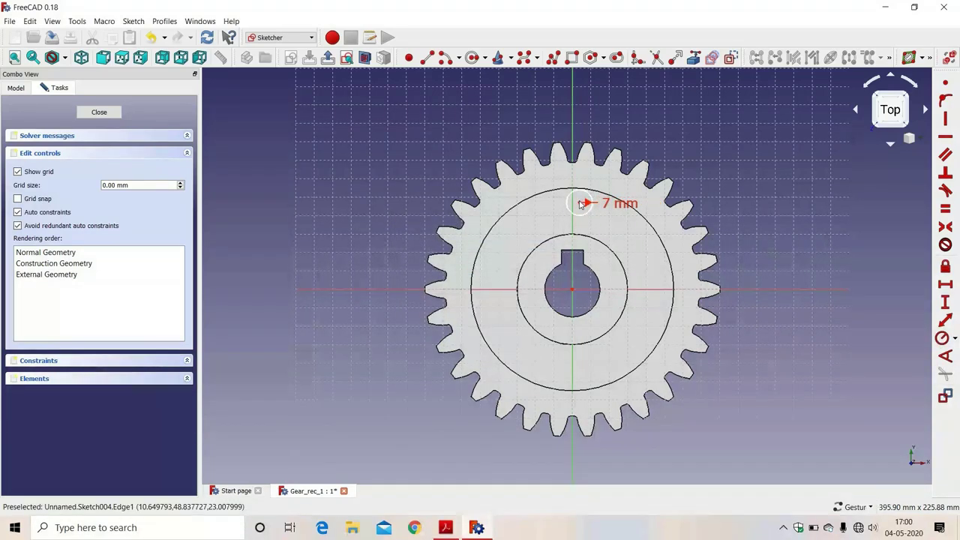
# - Place the circle centre 42 mm vertically above the sketch origin
pyautogui.moveTo(571, 209); pyautogui.dragTo(574, 216)
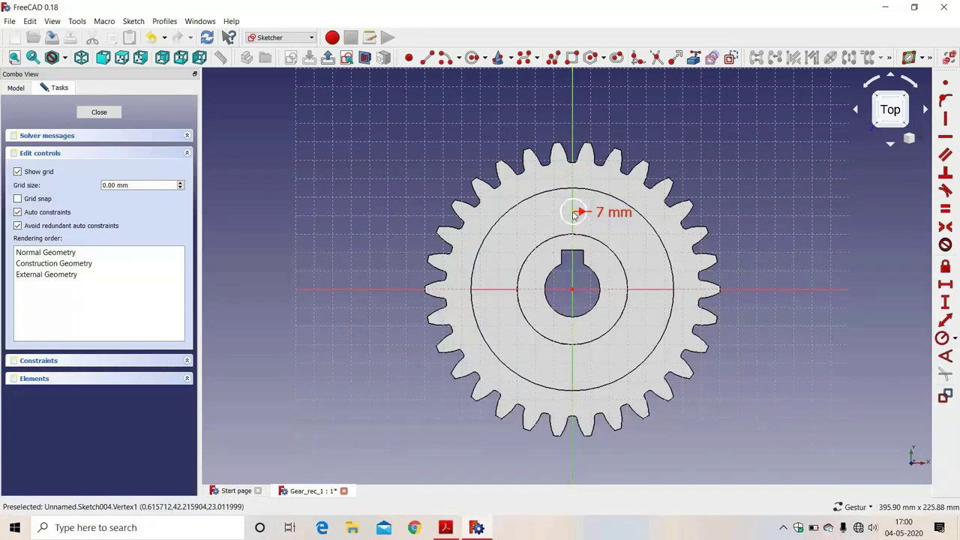
pyautogui.click(573, 287)
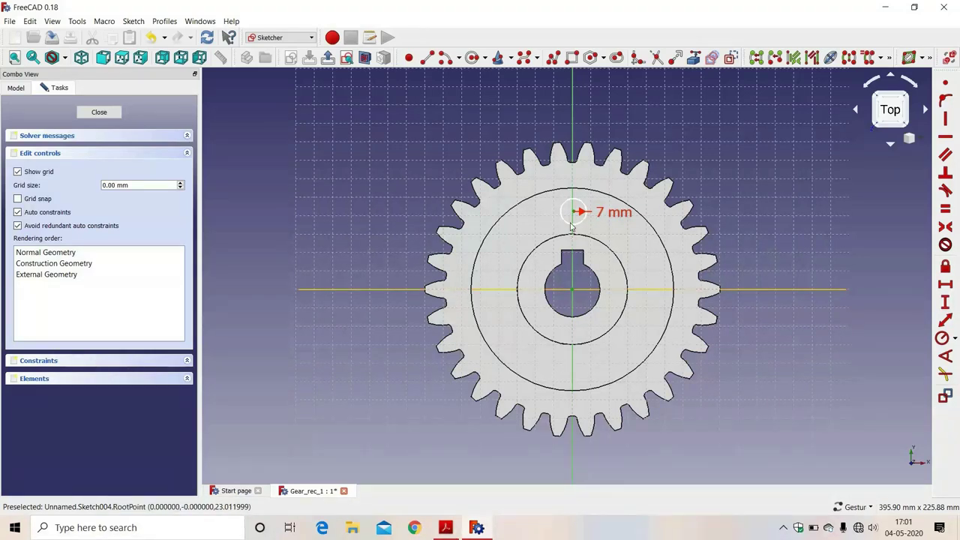
pyautogui.click(944, 302)
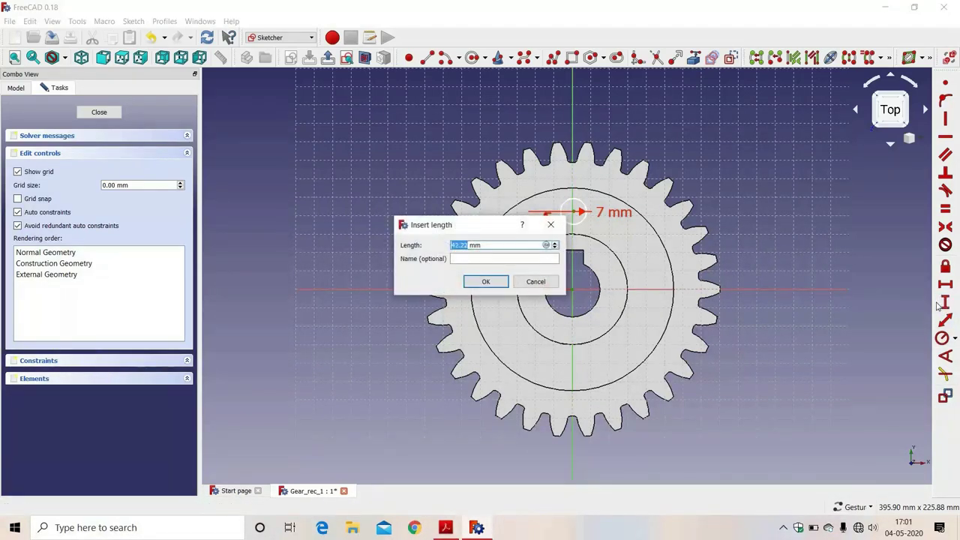
pyautogui.write('42')
pyautogui.press('Return')
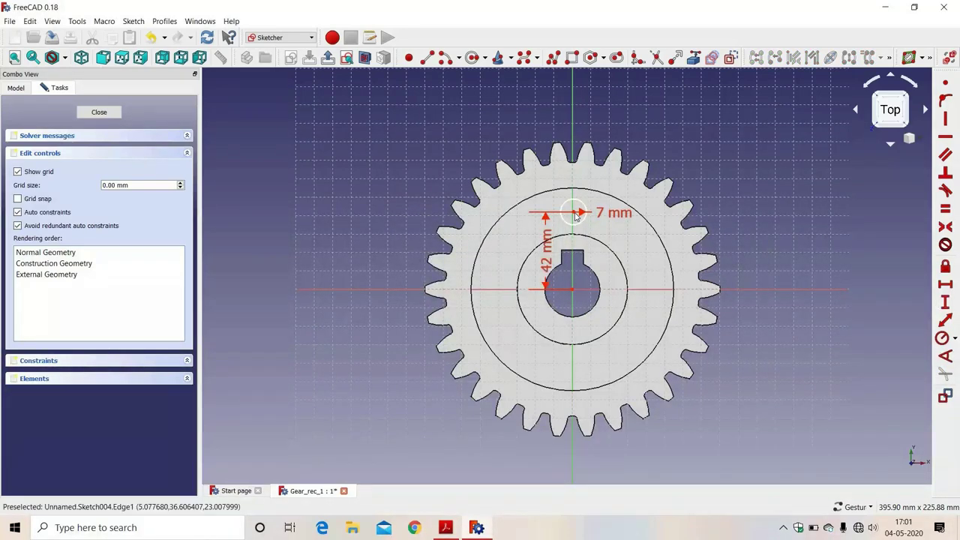
# - Set the circle centre 0 mm horizontally from the origin and close the sketch
pyautogui.moveTo(578, 217); pyautogui.dragTo(589, 216)
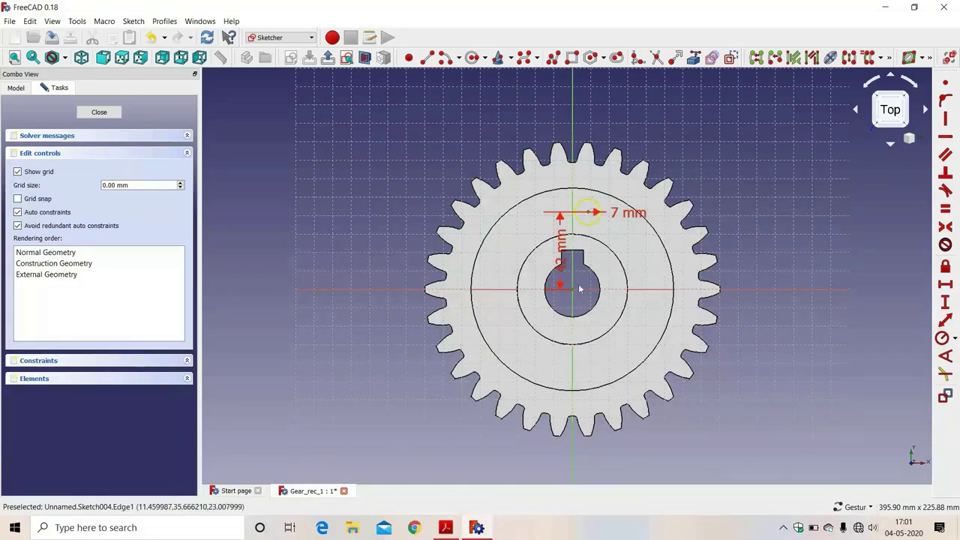
pyautogui.click(945, 285)
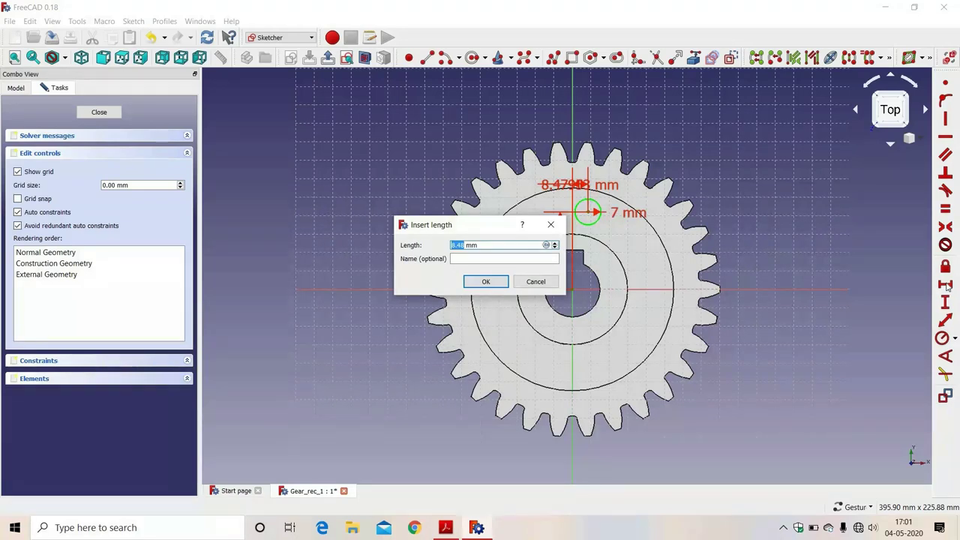
pyautogui.write('0')
pyautogui.press('Return')
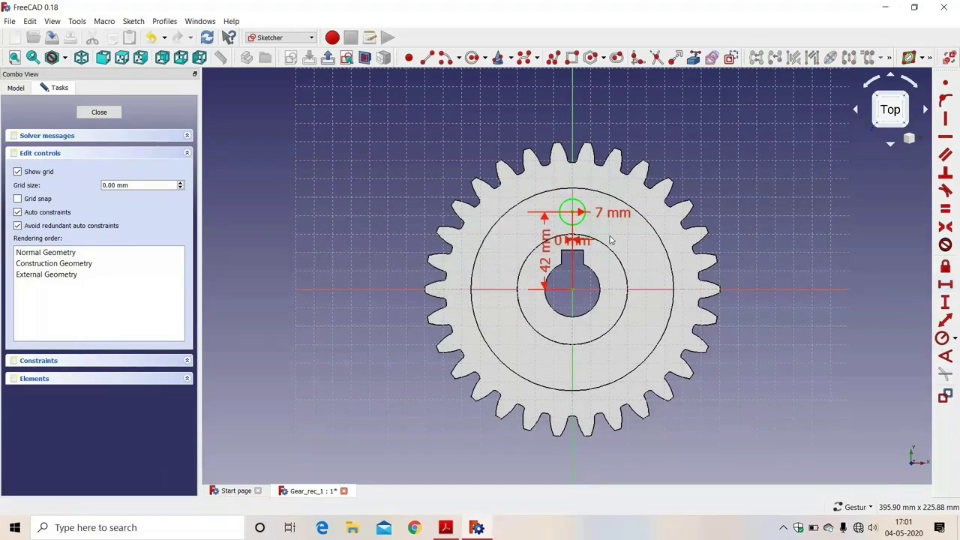
pyautogui.scroll(6, 591, 192)
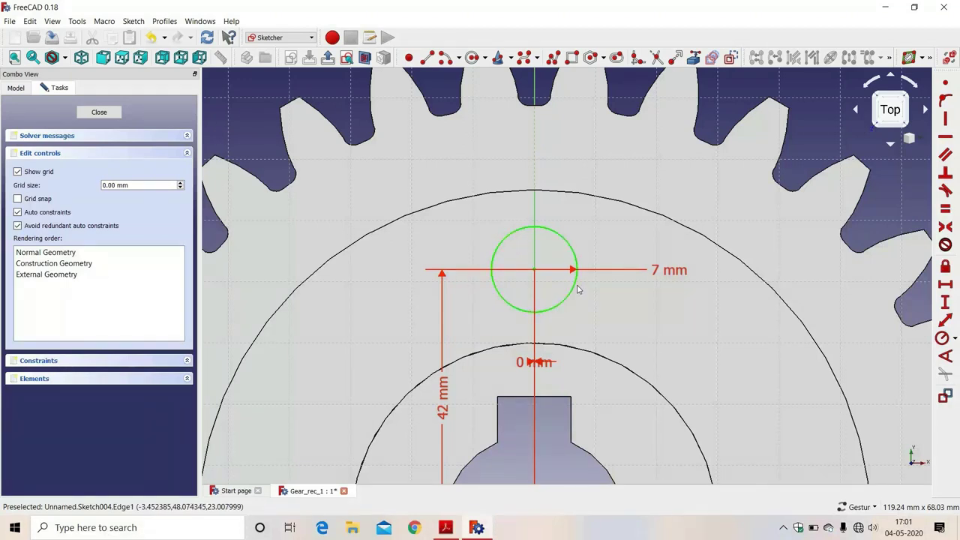
pyautogui.click(100, 113)
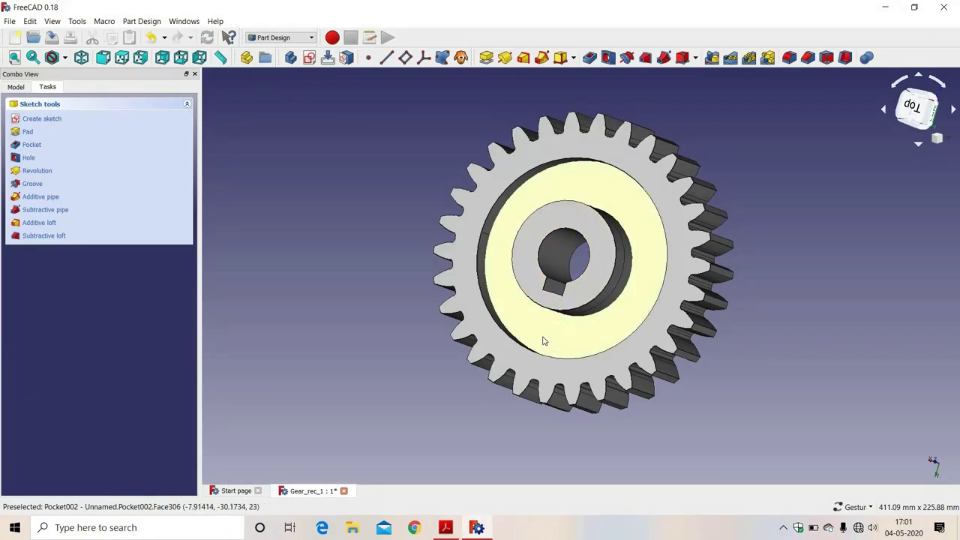
# - Pocket the hole sketch with type Through all, cutting one 7 mm hole through the gear
pyautogui.click(552, 335)
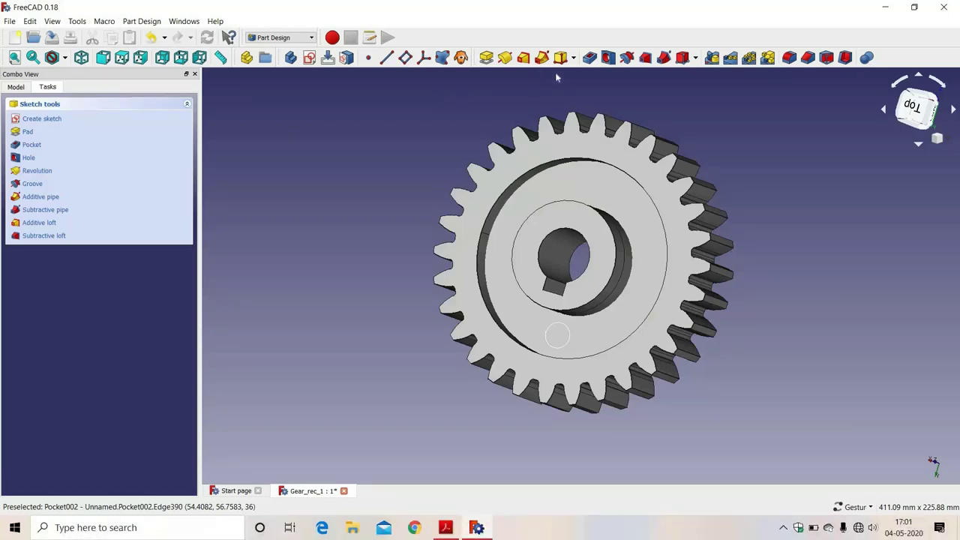
pyautogui.click(591, 58)
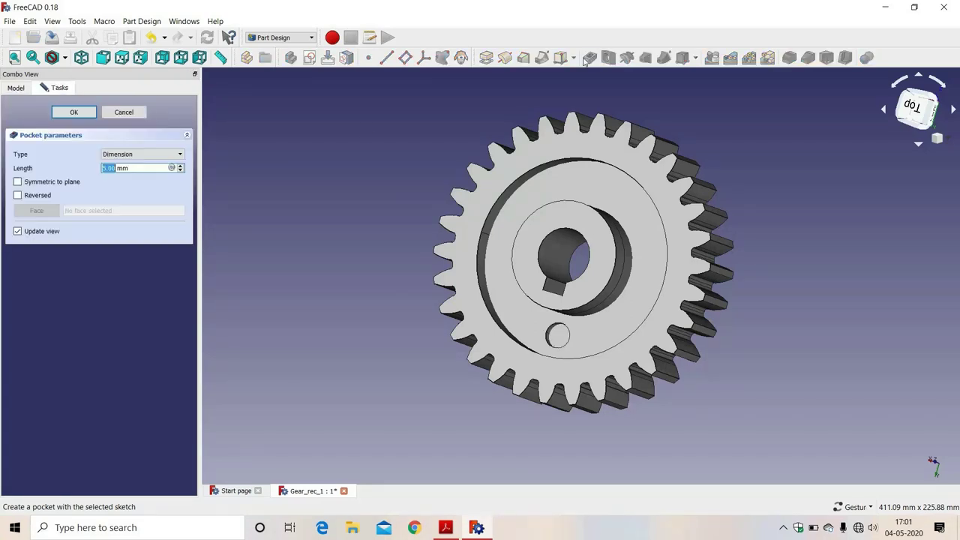
pyautogui.click(160, 155)
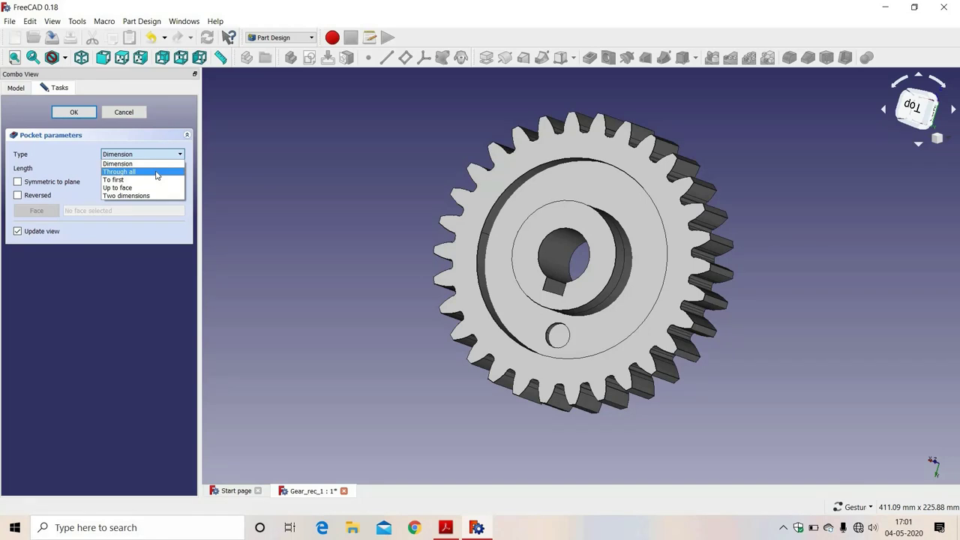
pyautogui.press('Escape')
pyautogui.press('Down')
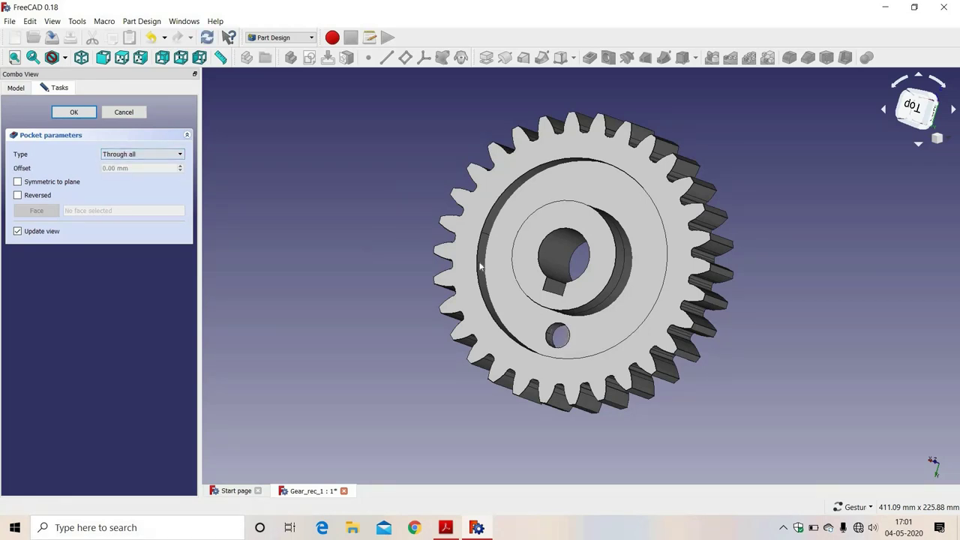
pyautogui.click(74, 114)
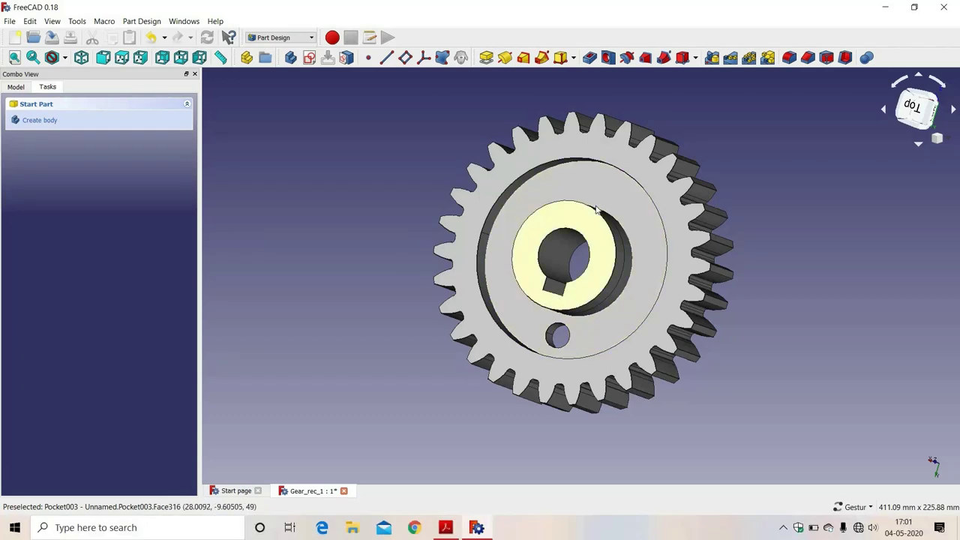
# - Repeat Pocket003 in a polar pattern of 6 occurrences over 360°
pyautogui.click(751, 60)
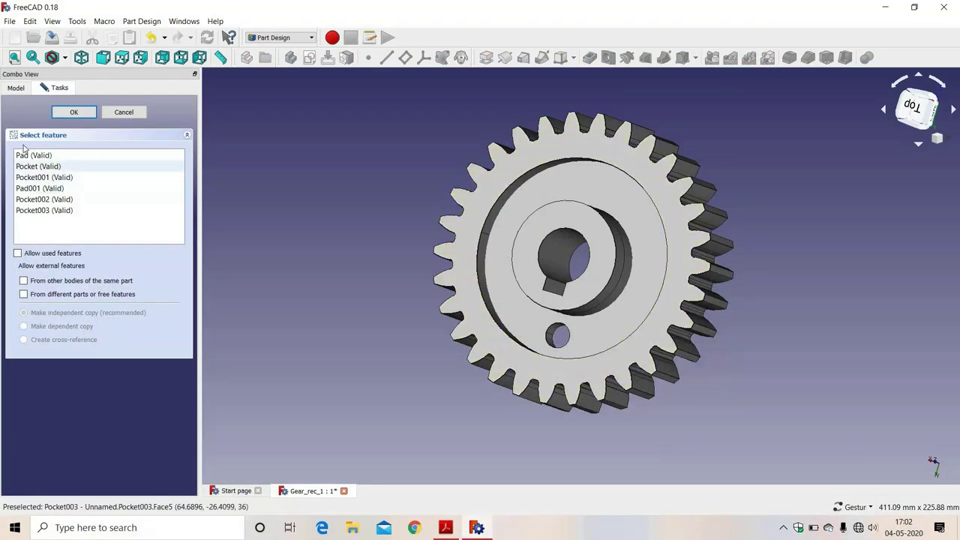
pyautogui.click(533, 330)
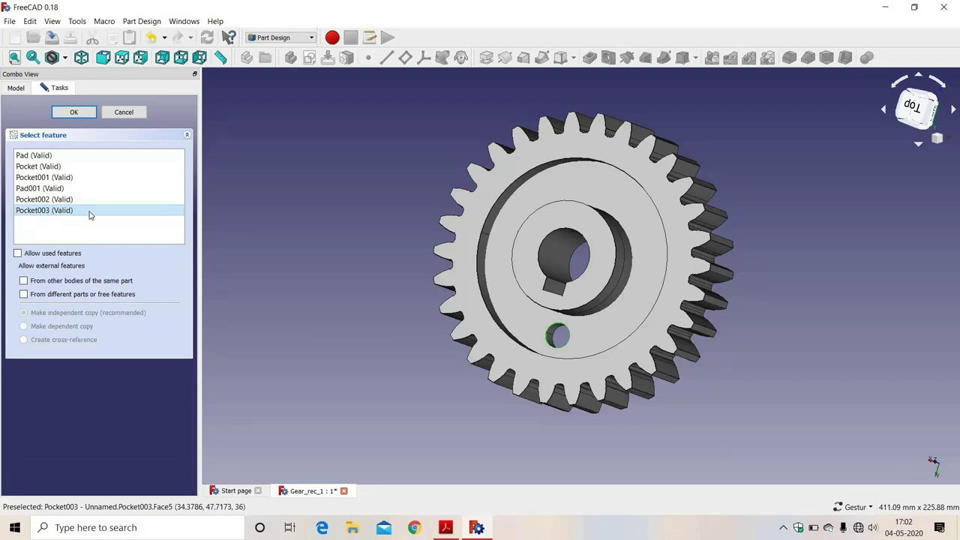
pyautogui.click(75, 114)
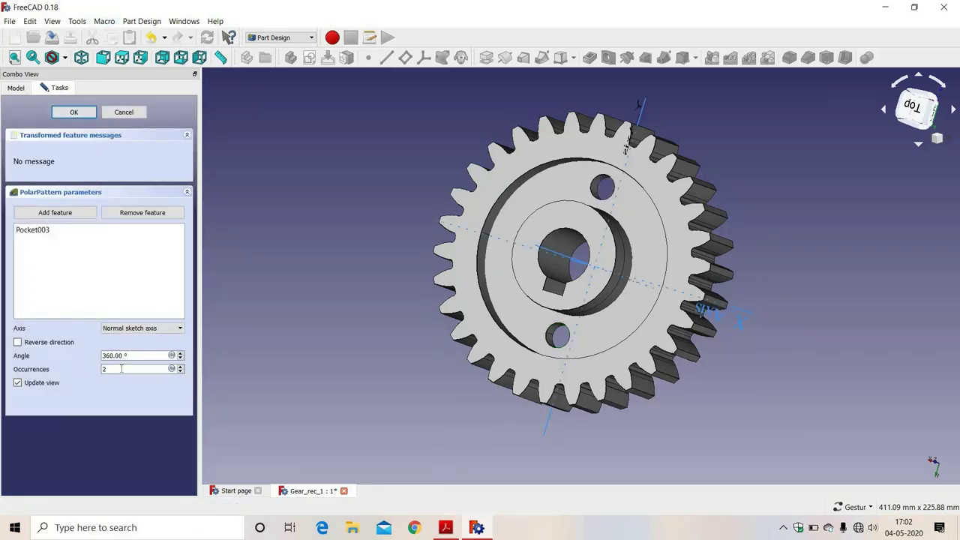
pyautogui.moveTo(120, 369); pyautogui.dragTo(91, 369)
pyautogui.write('6')
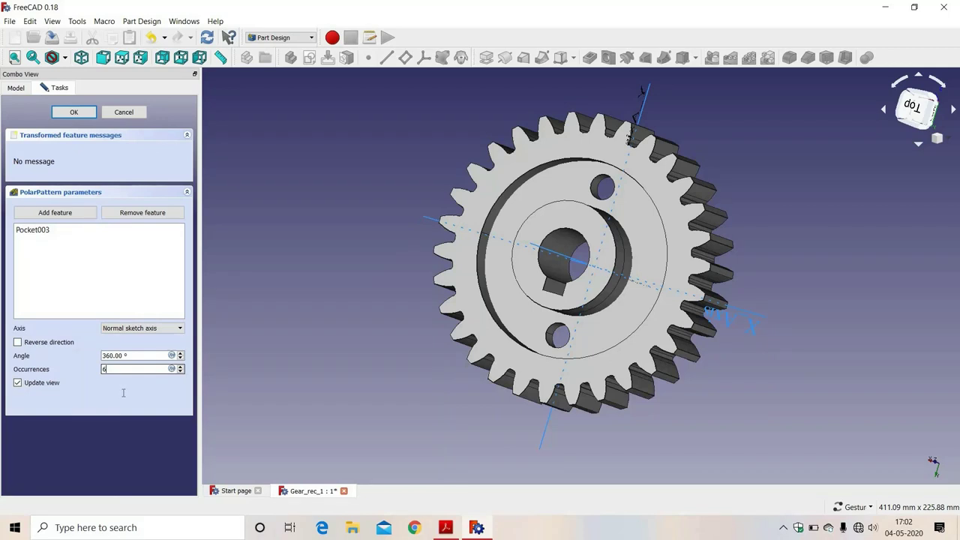
pyautogui.click(75, 112)
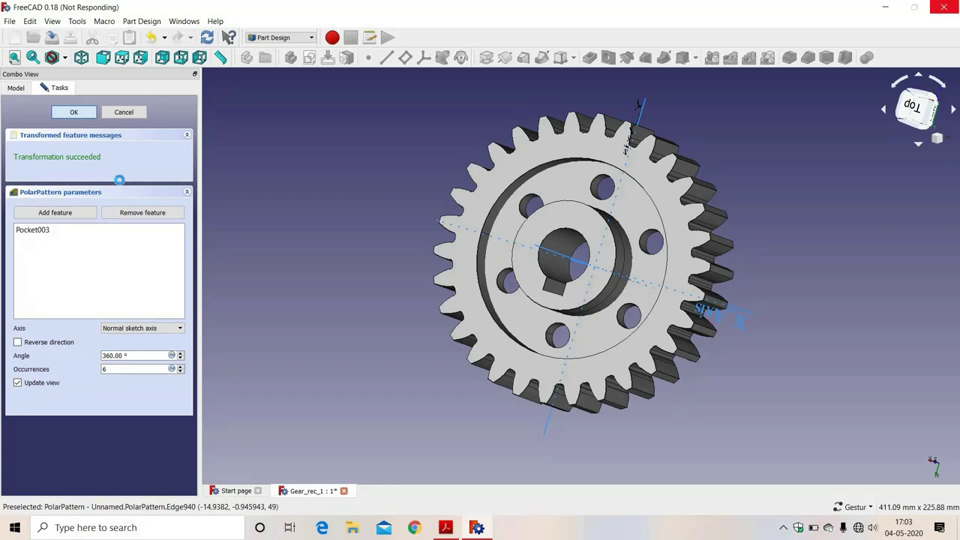
pyautogui.moveTo(404, 302); pyautogui.dragTo(401, 265)
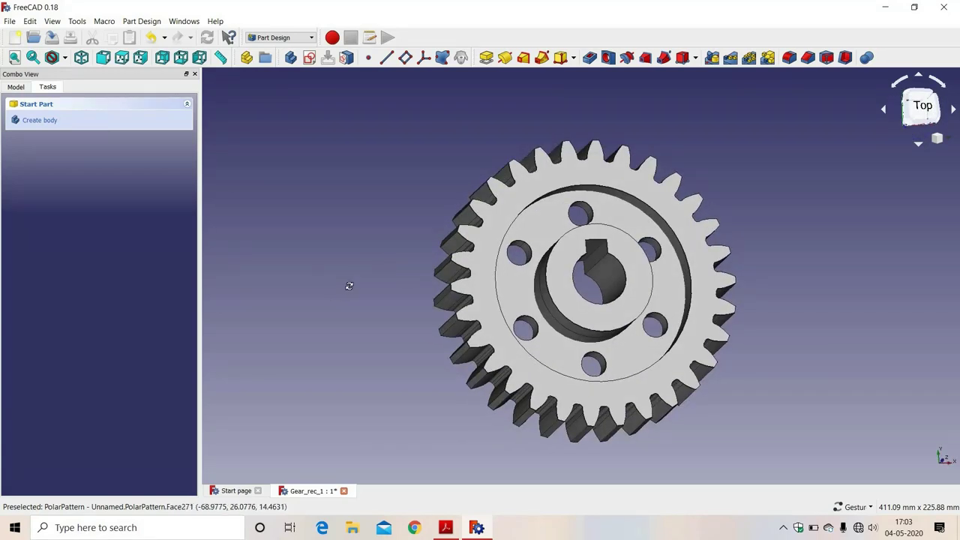
# - Orbit the finished gear, then show the PDF's final 'Thank You' page 8 of 8
pyautogui.moveTo(350, 285); pyautogui.dragTo(504, 484)
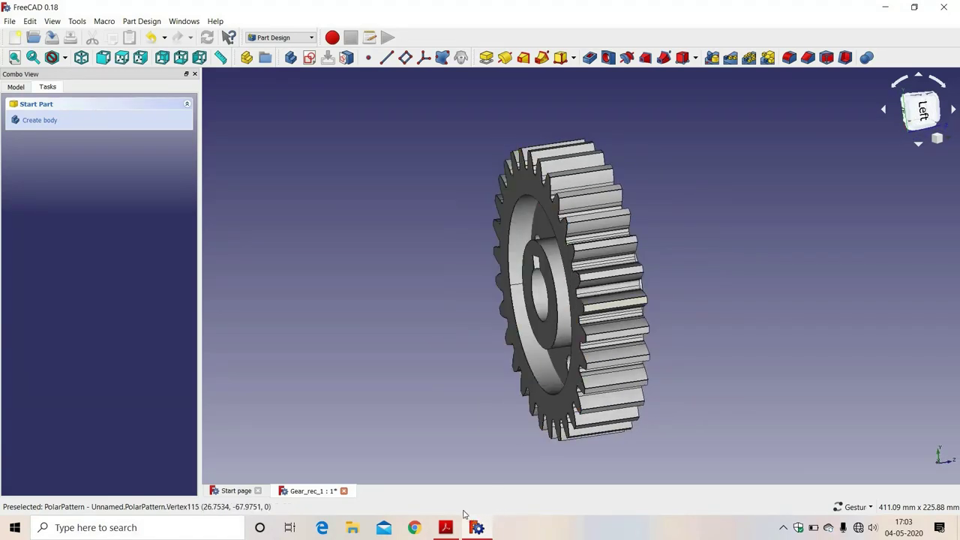
pyautogui.moveTo(801, 325); pyautogui.dragTo(488, 405)
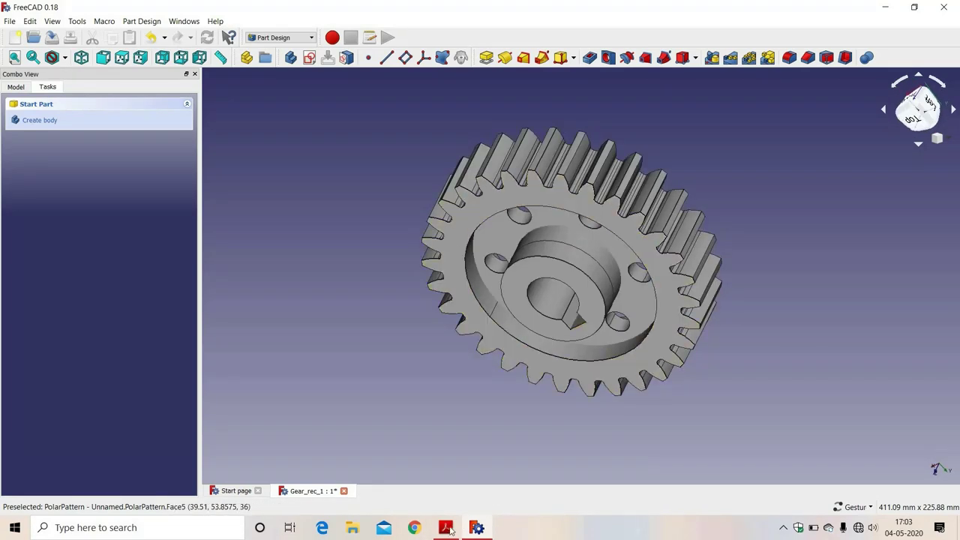
pyautogui.click(446, 528)
pyautogui.scroll(-2, 470, 361)
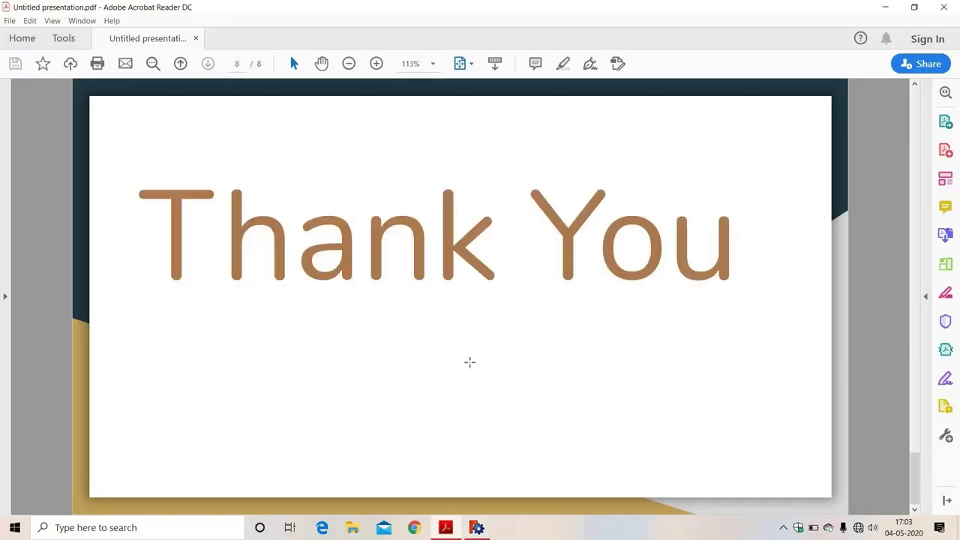